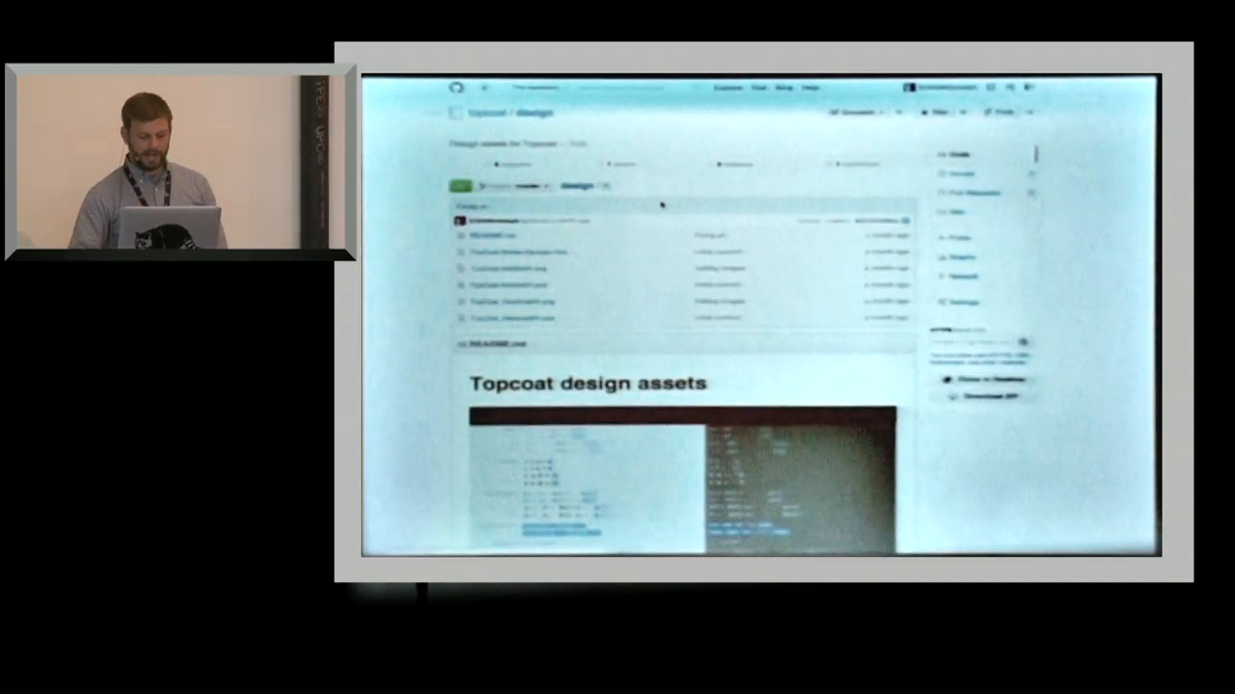
scroll(661, 204, down, 3)
scroll(645, 297, down, 3)
scroll(645, 297, down, 2)
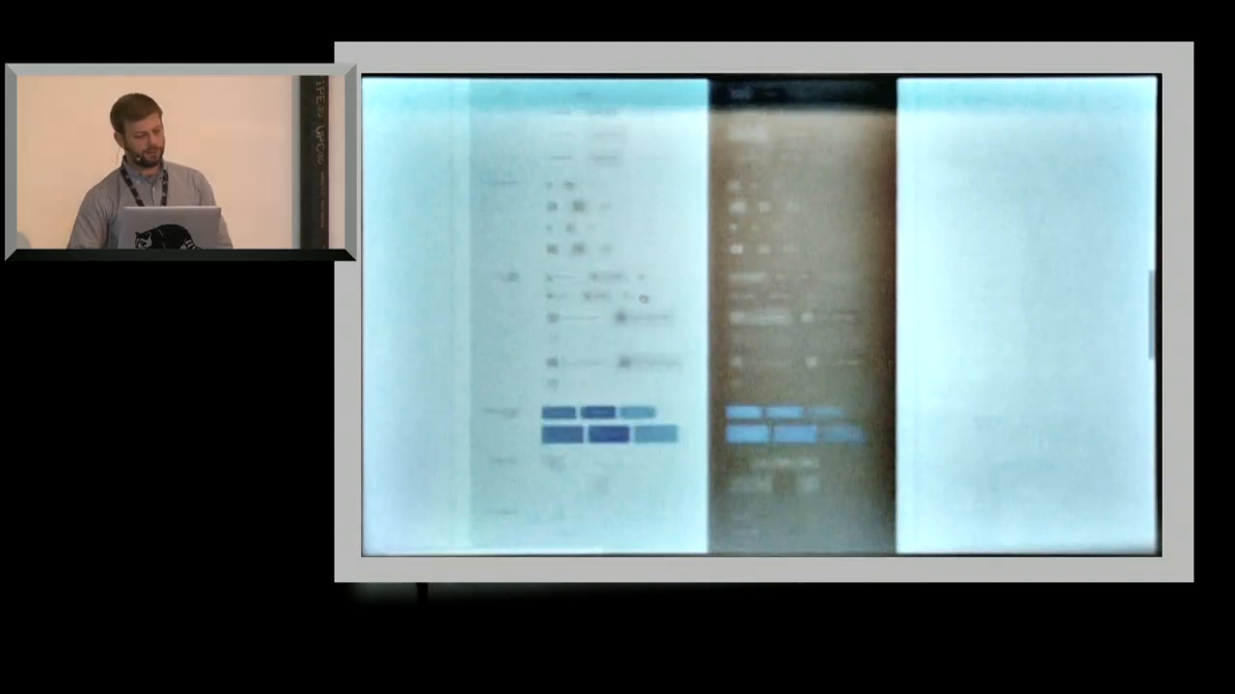
scroll(644, 297, up, 5)
scroll(645, 297, up, 5)
scroll(644, 297, up, 4)
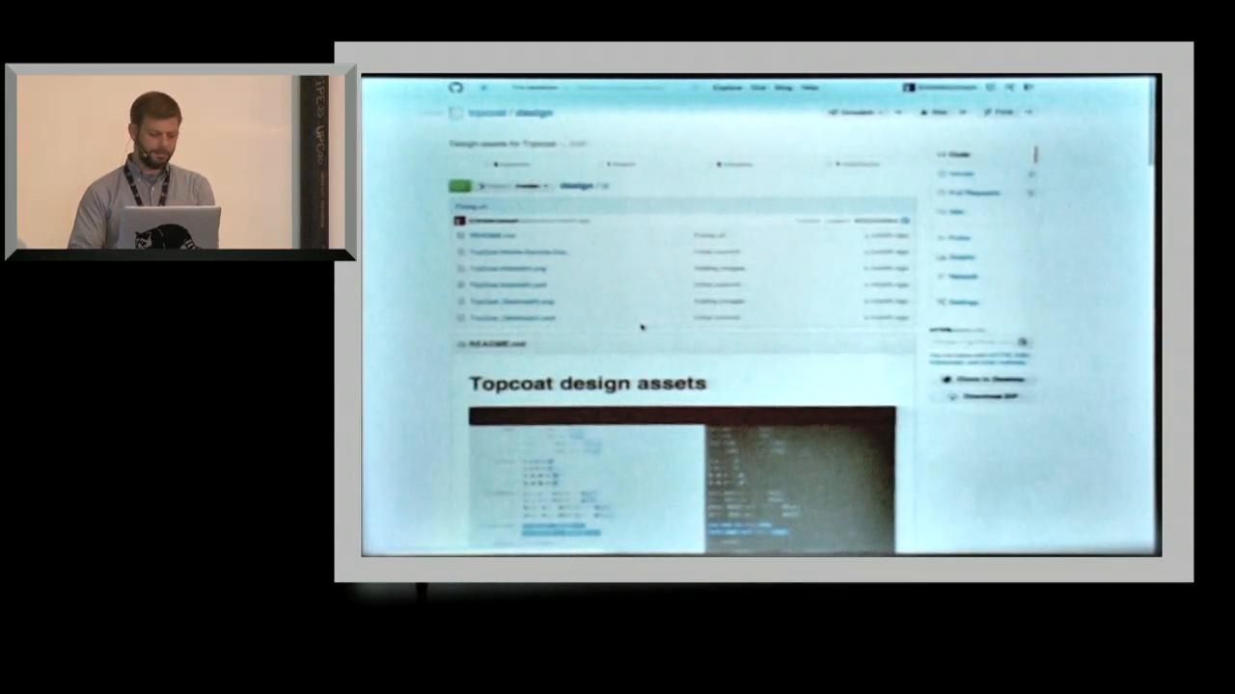
- Switch back to the presentation slides leading into the Topcoat button style guide
key(super+Tab)
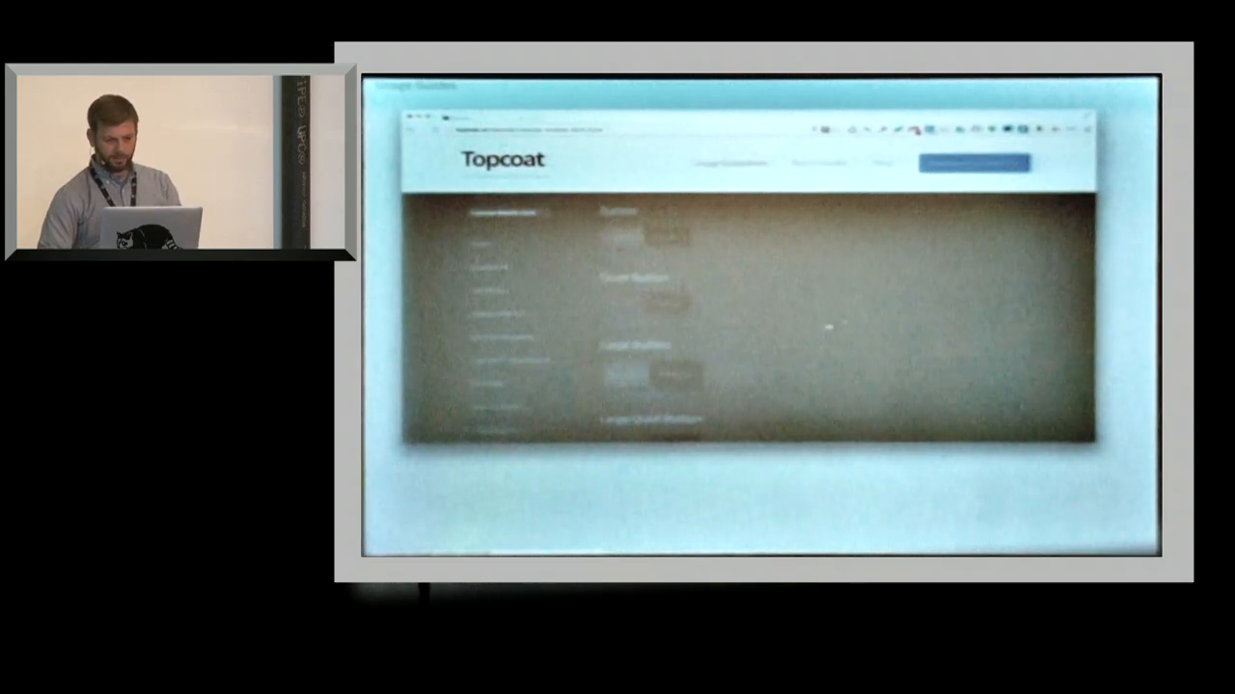
- Step the slides past the Topcoat page to the native-versus-web slide before the benchmark chart
key(Right)
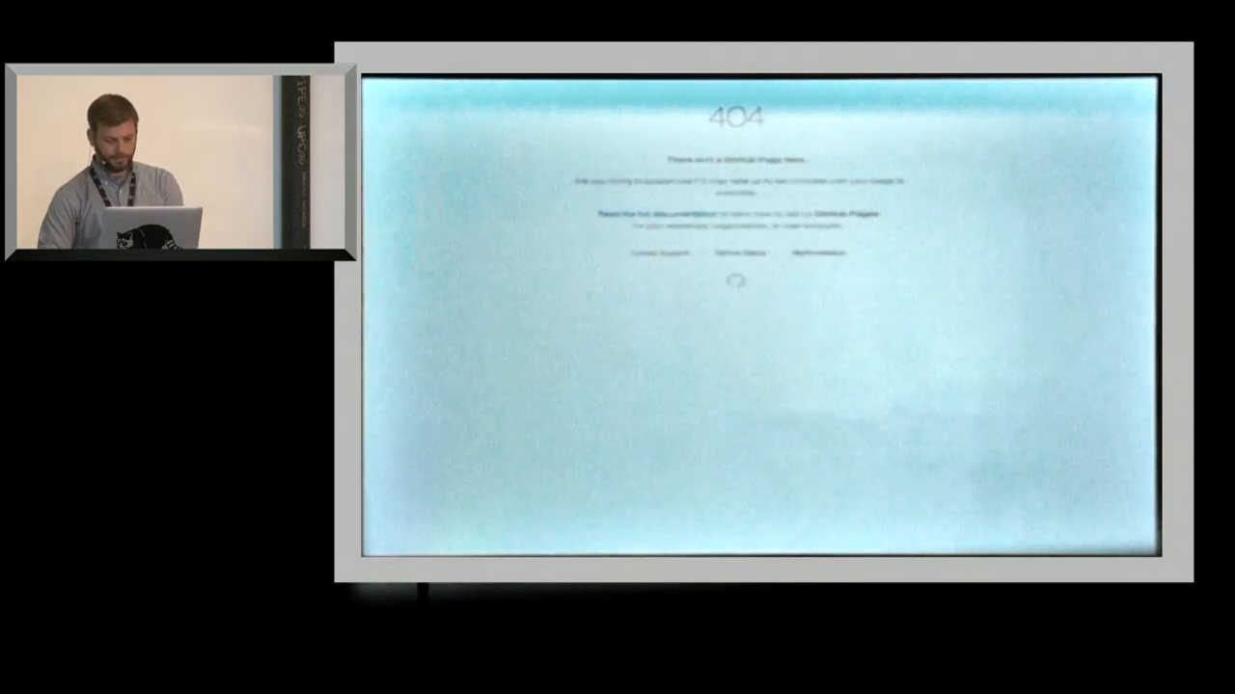
key(Left)
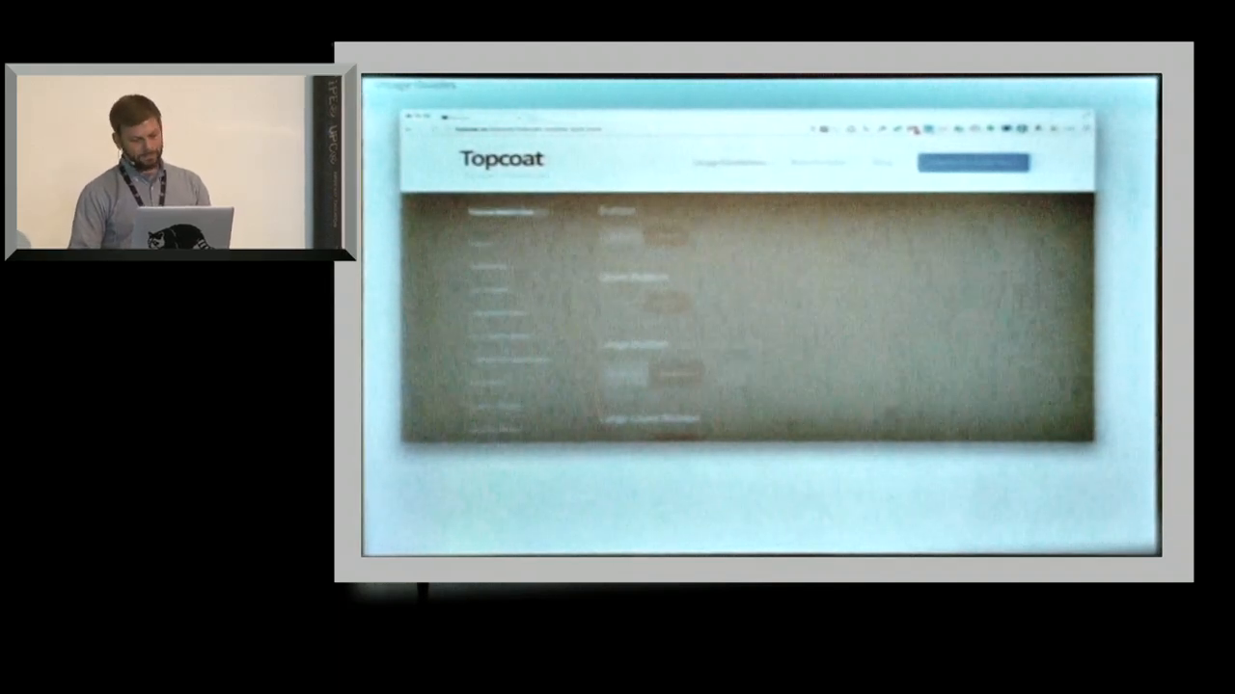
key(Right)
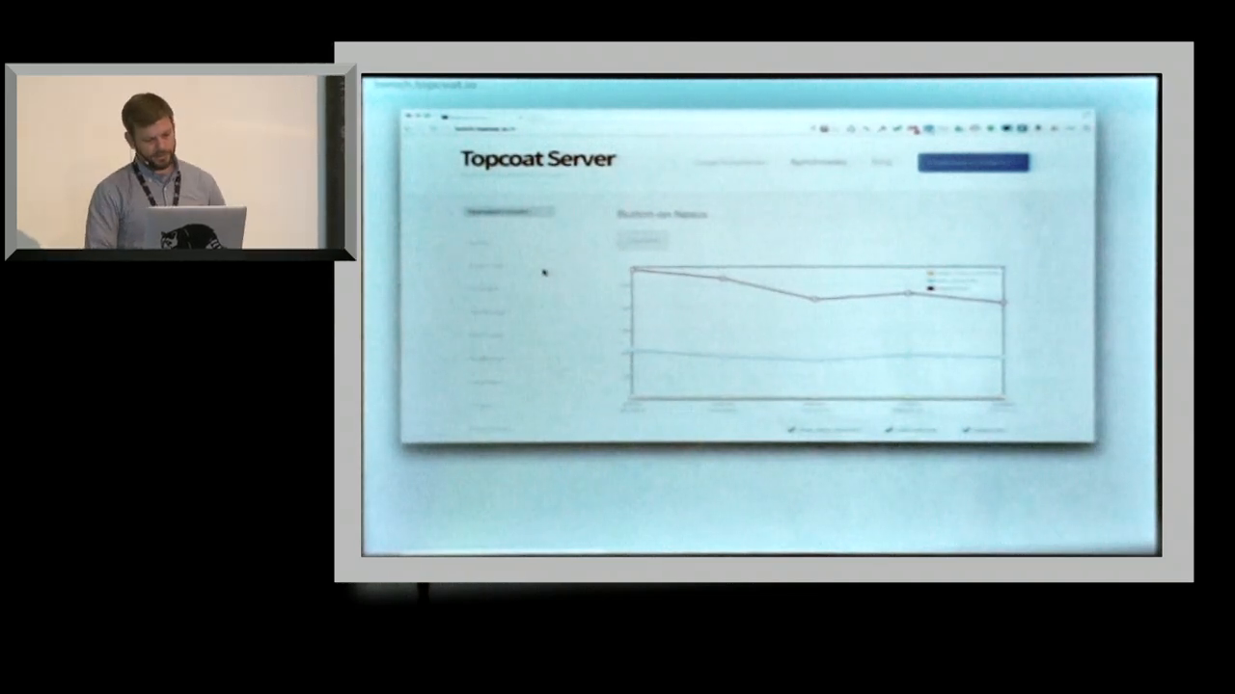
- Show the Topcoat Server chart full screen, then move to the phone conference-app slide
key(F11)
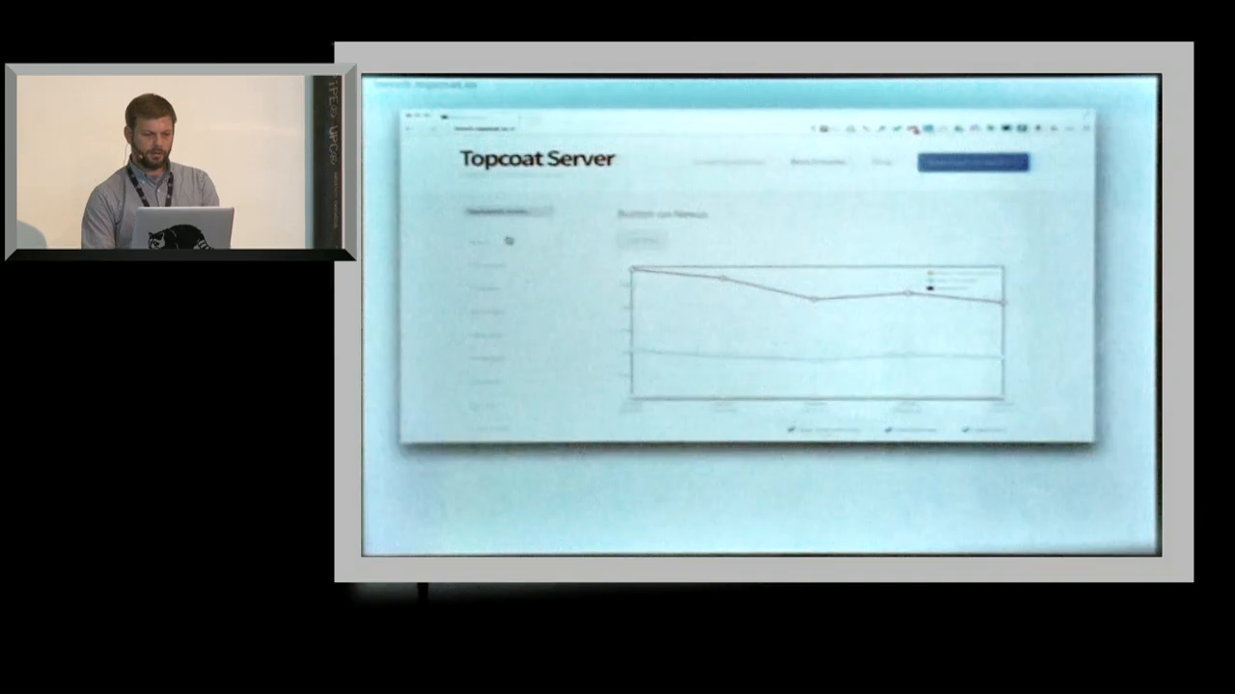
key(alt+Tab)
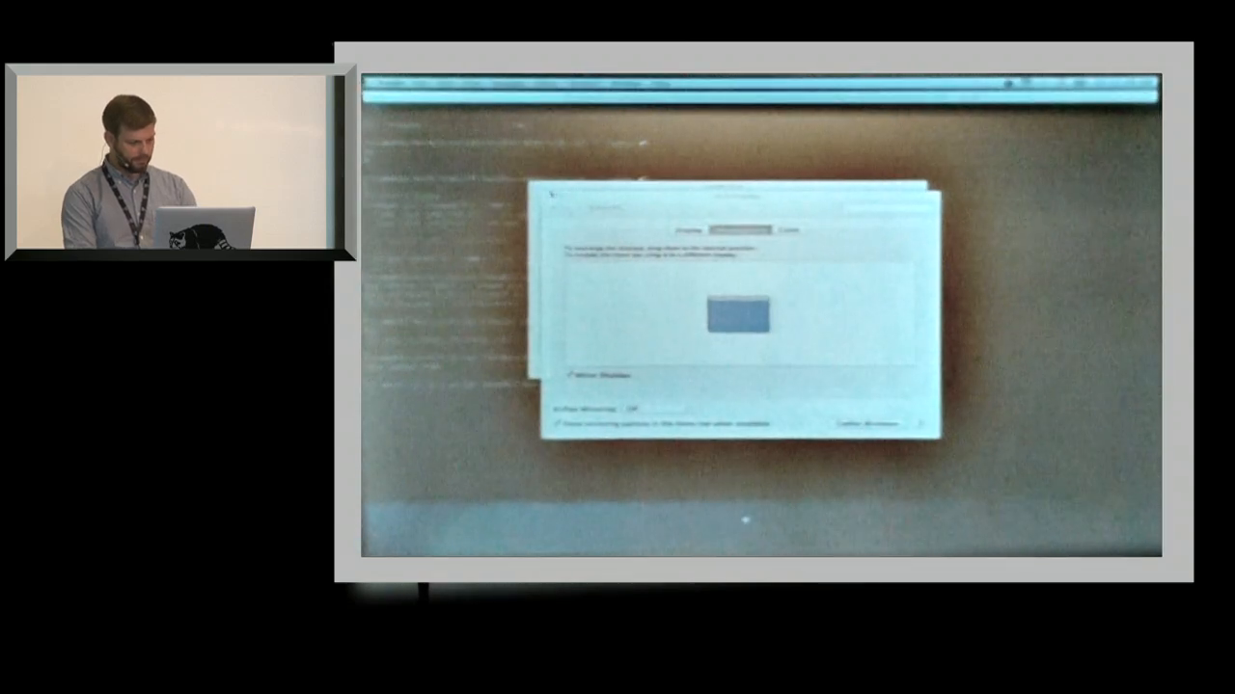
- Close display settings, switch to Xcode and build-and-run the conference schedule app in the simulator
key(super+w)
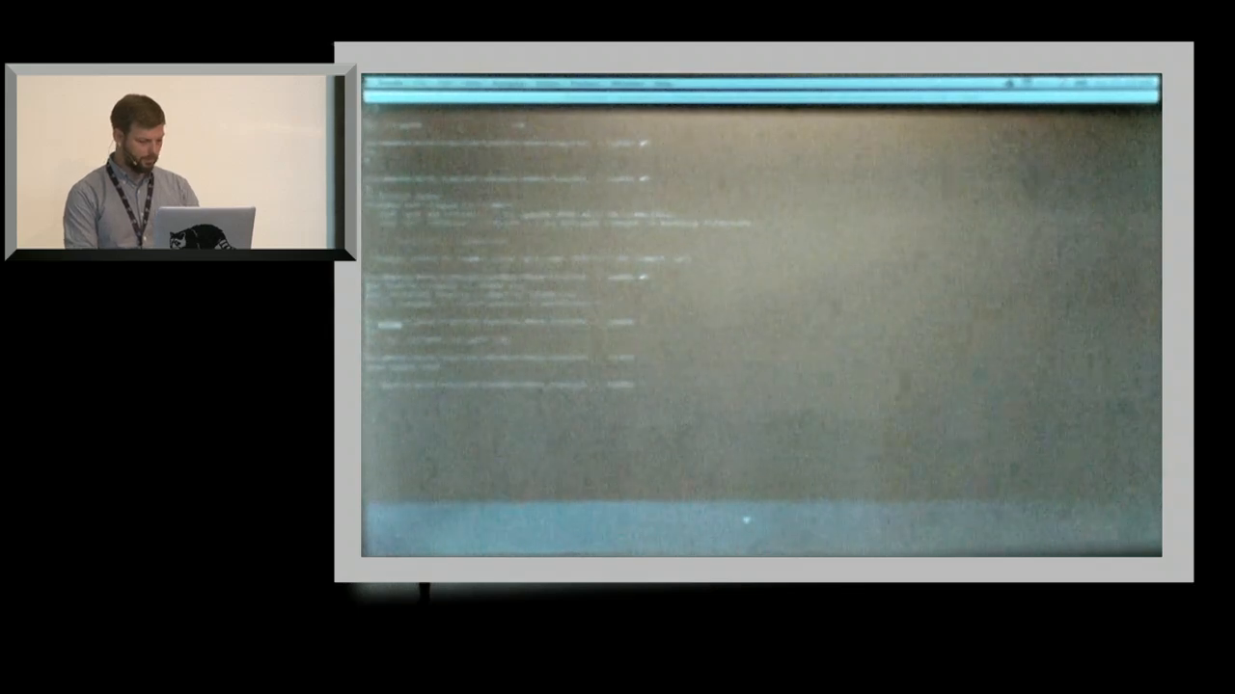
key(super+Tab)
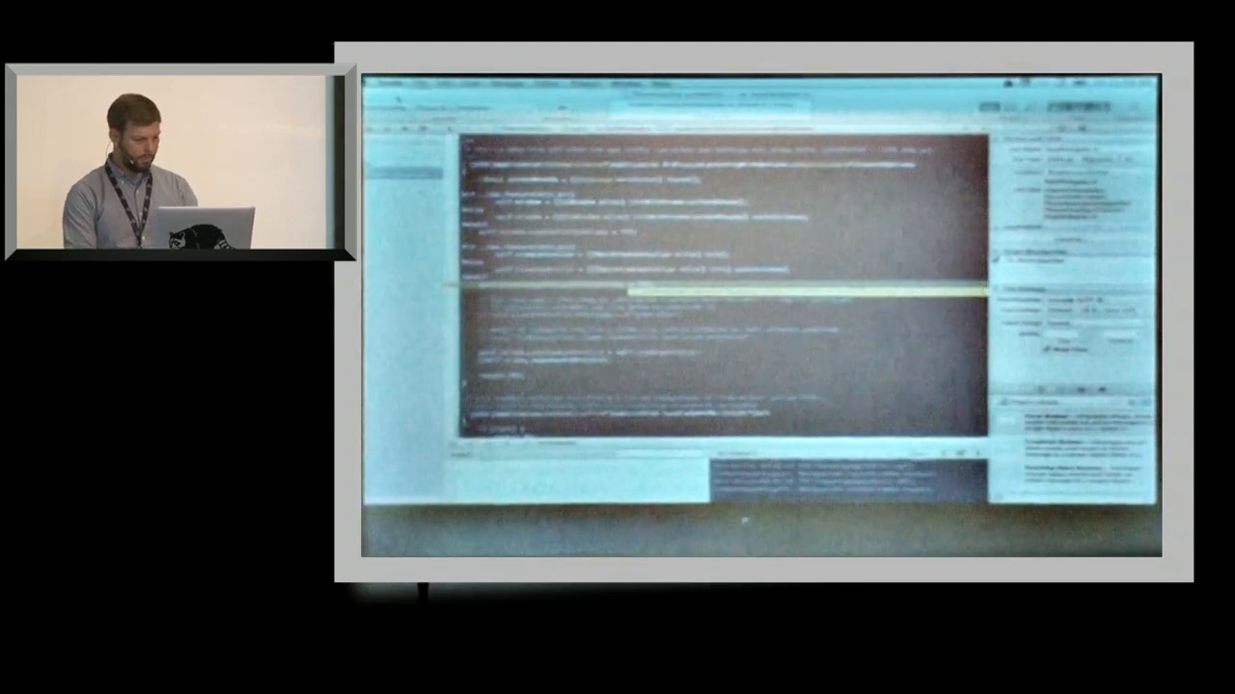
key(super+r)
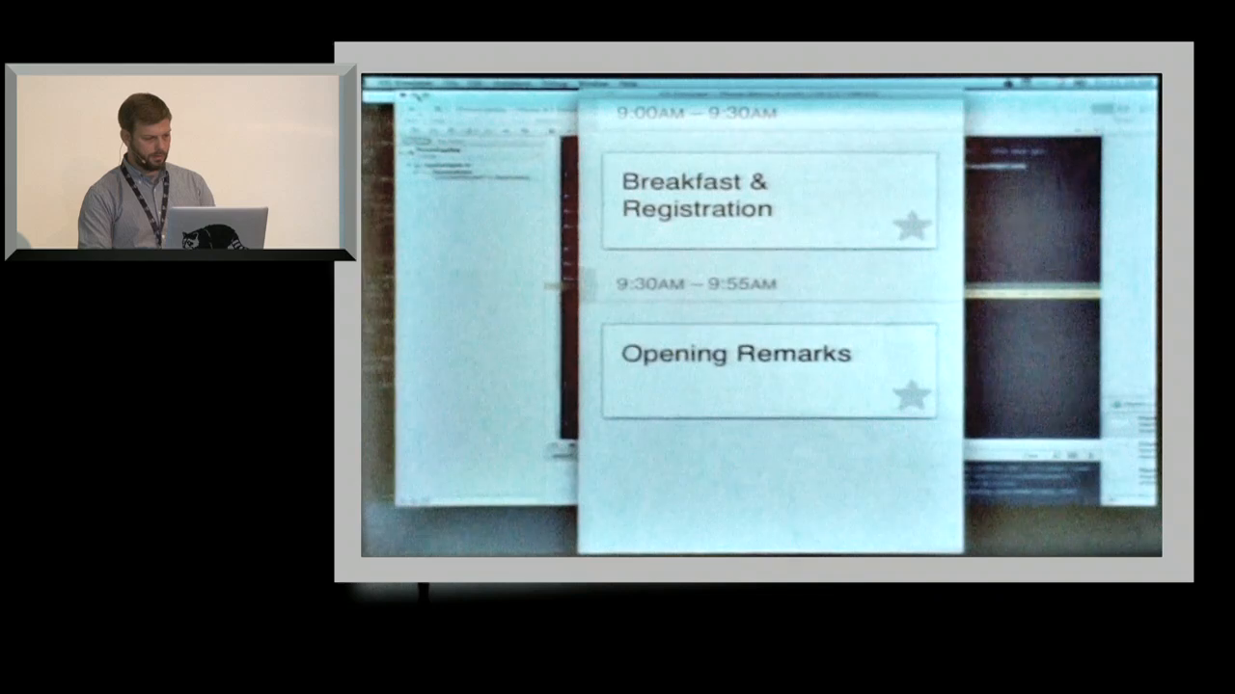
key(super+alt+h)
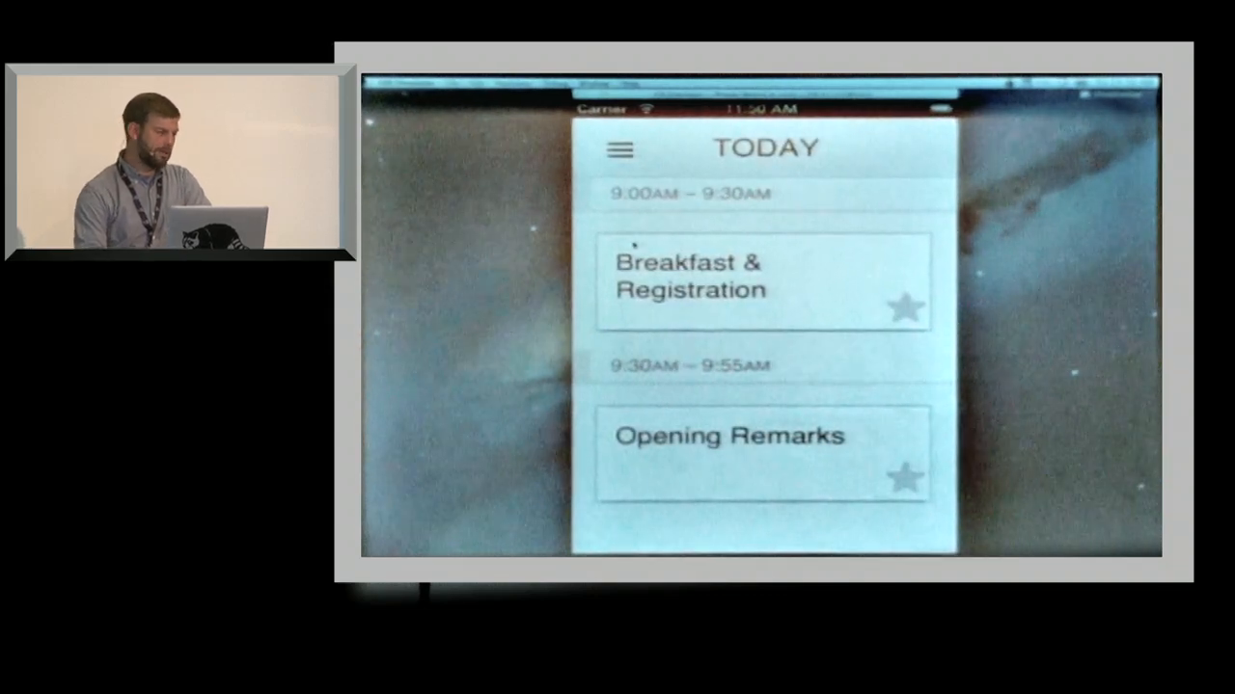
scroll(689, 201, down, 3)
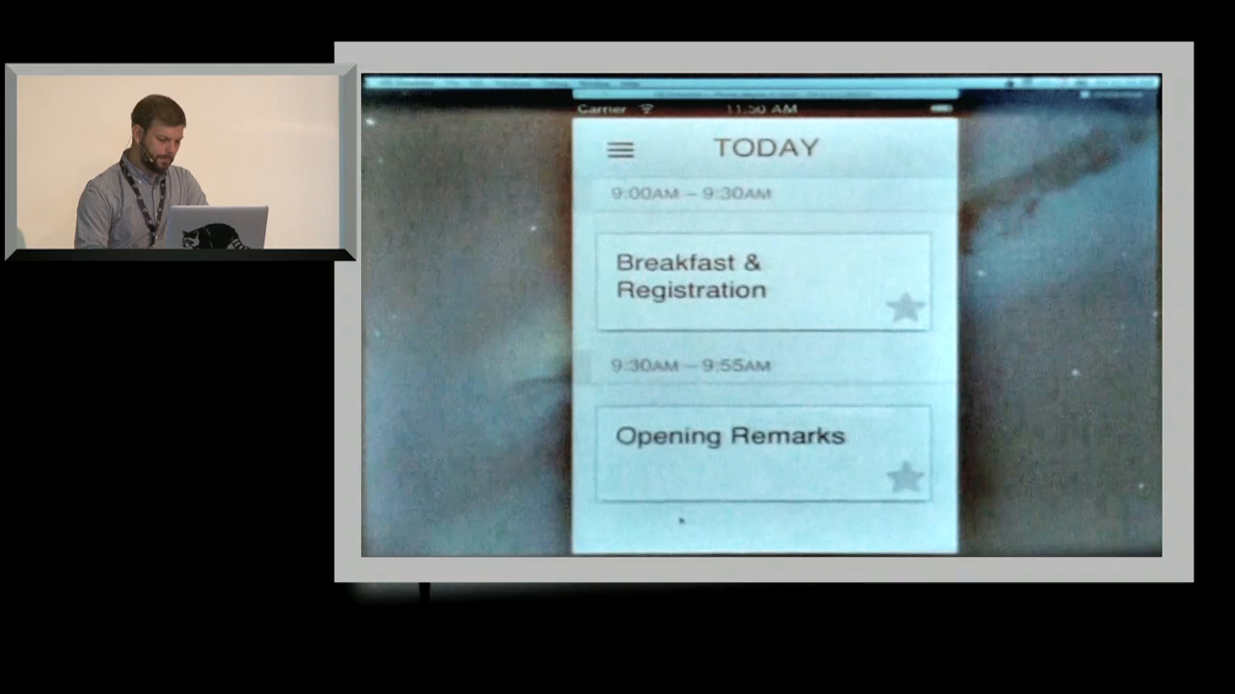
- Star the Opening Remarks session in the app and return to Today's schedule
click(757, 436)
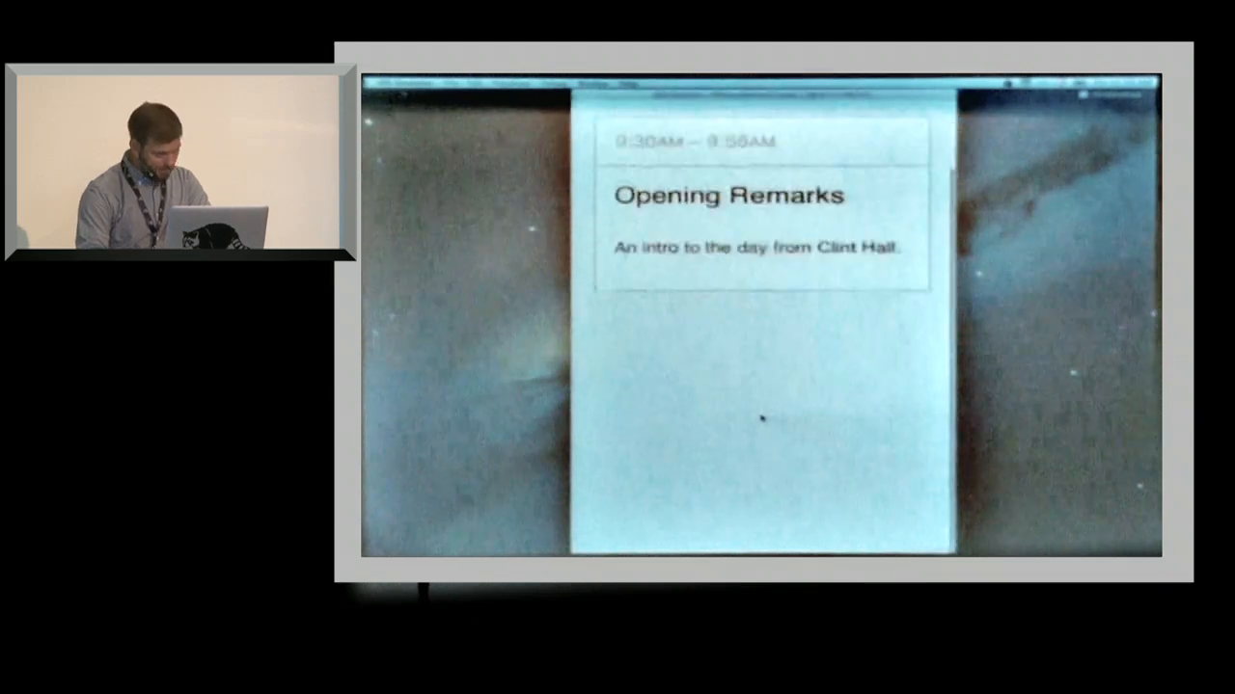
click(847, 149)
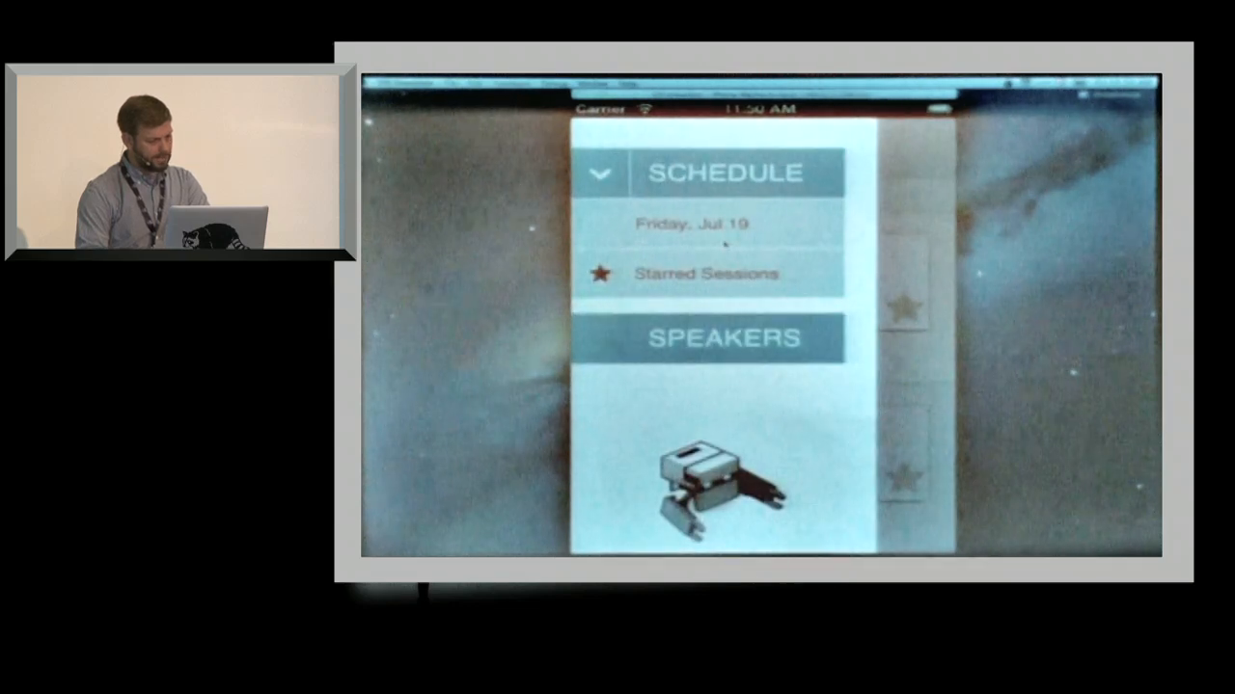
click(725, 236)
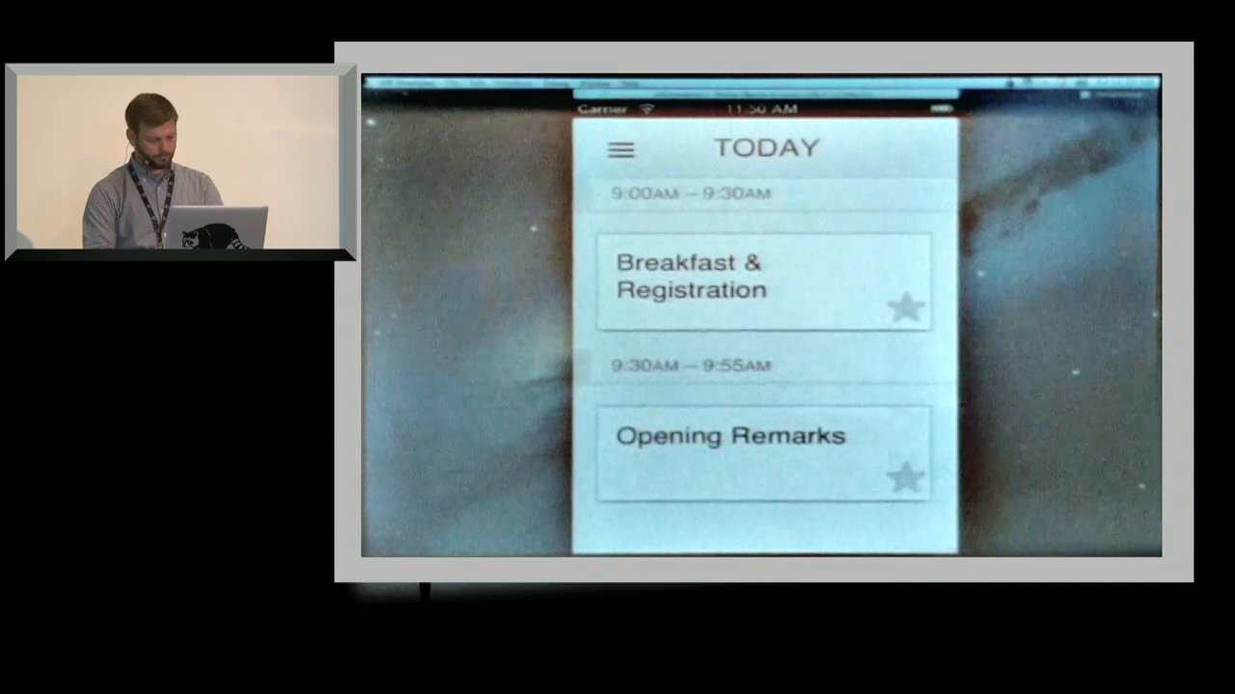
- Switch to the Topcoat site and show the AnyConference 1.0 app page full screen
key(super+Tab)
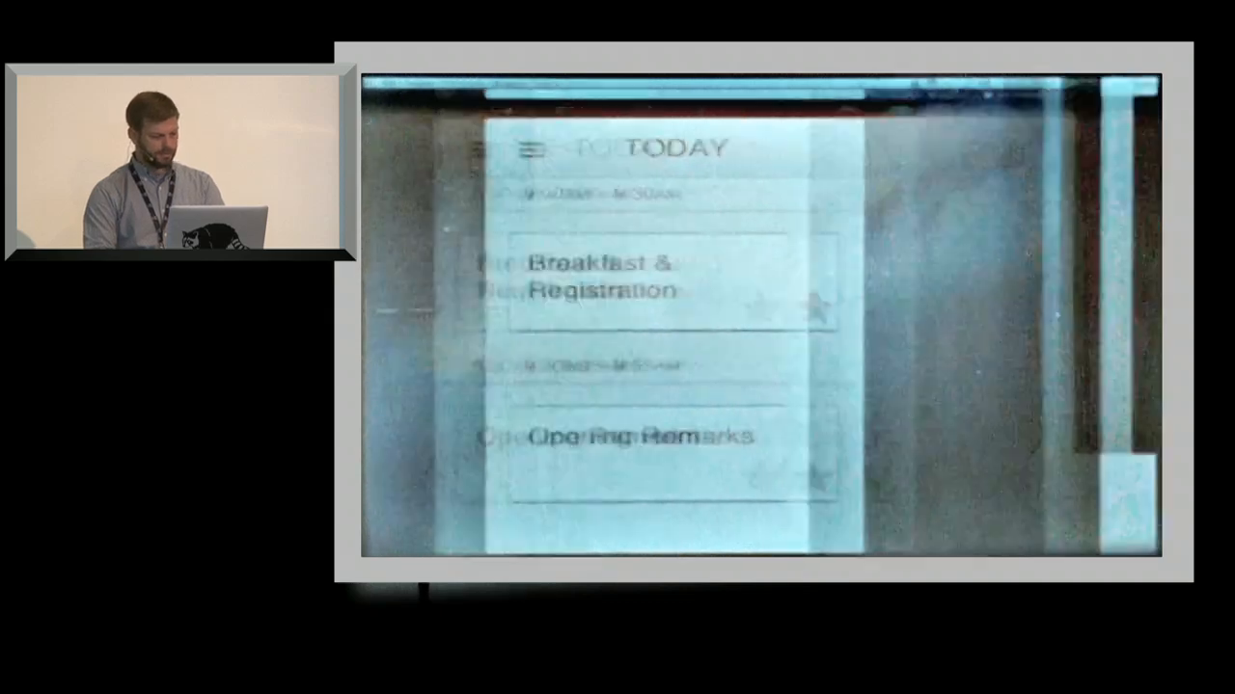
key(super+Tab)
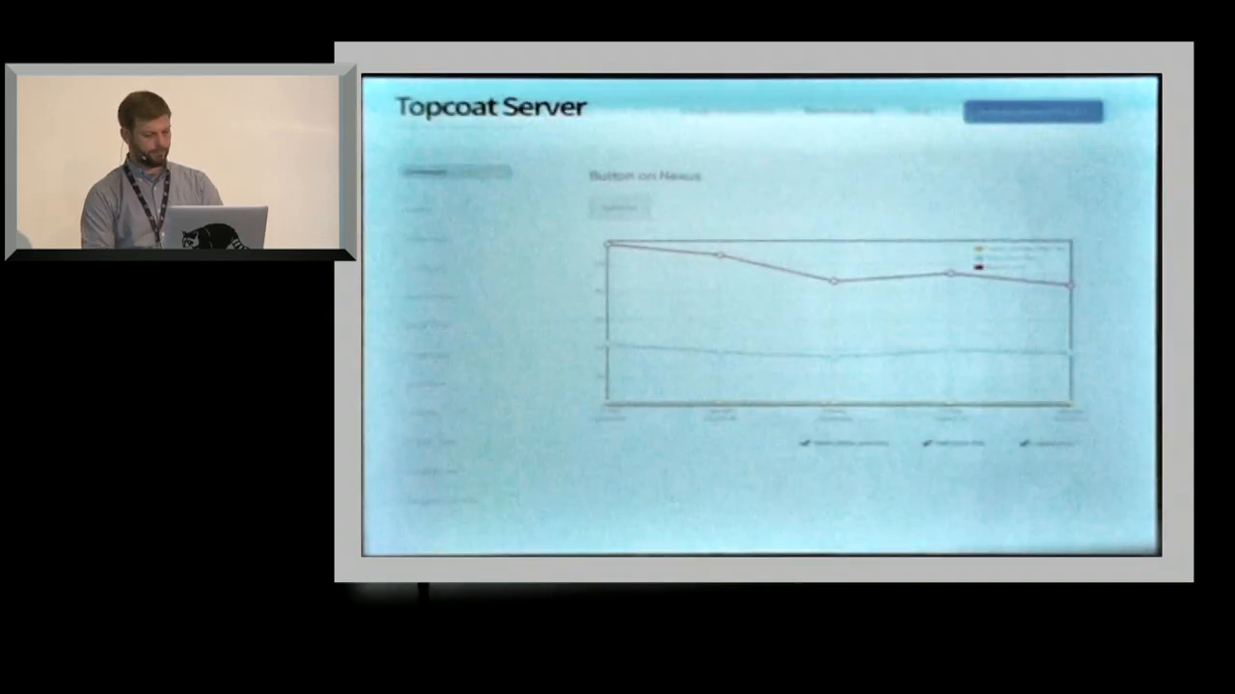
key(super+Tab)
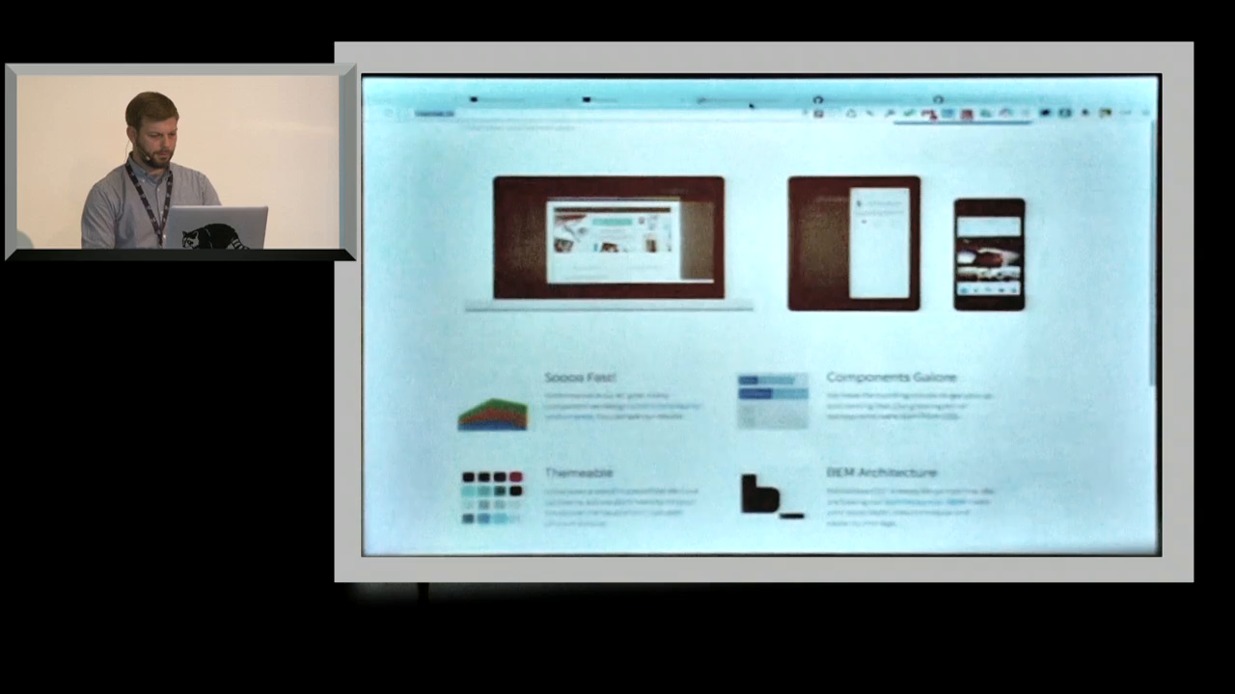
click(753, 104)
key(ctrl+super+f)
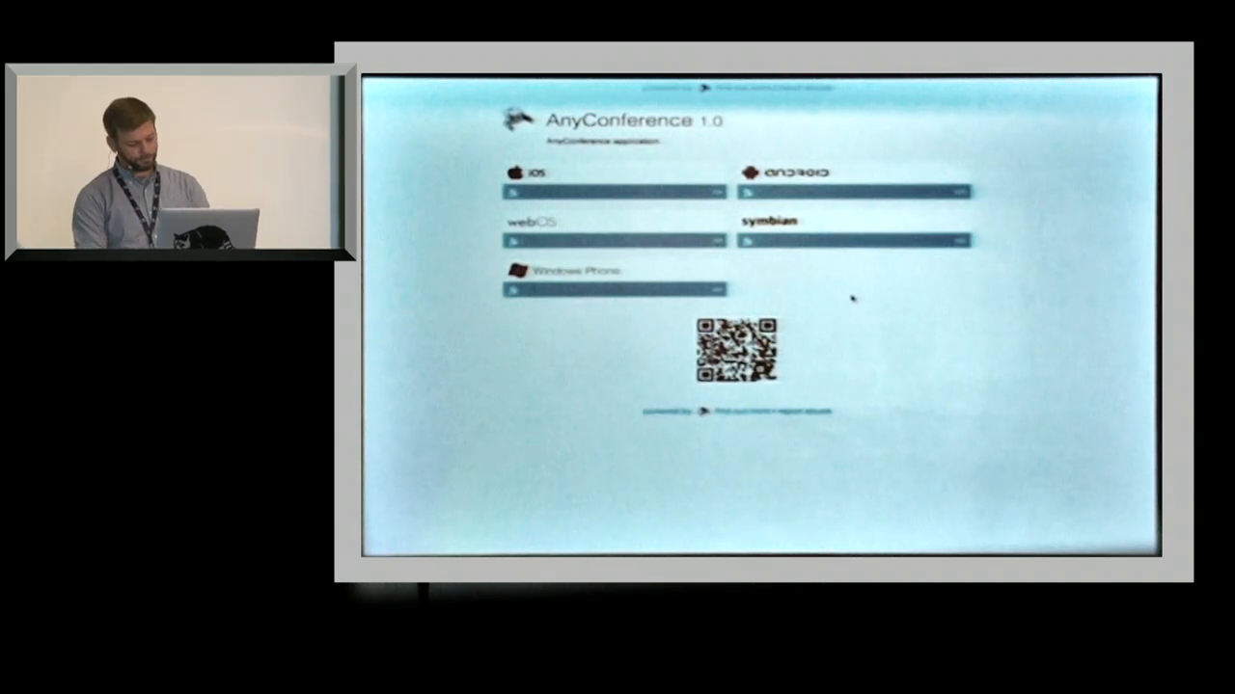
- Return to the Topcoat mockups page, then the AnyConference PhoneGap Day Edition GitHub repository
key(ctrl+Tab)
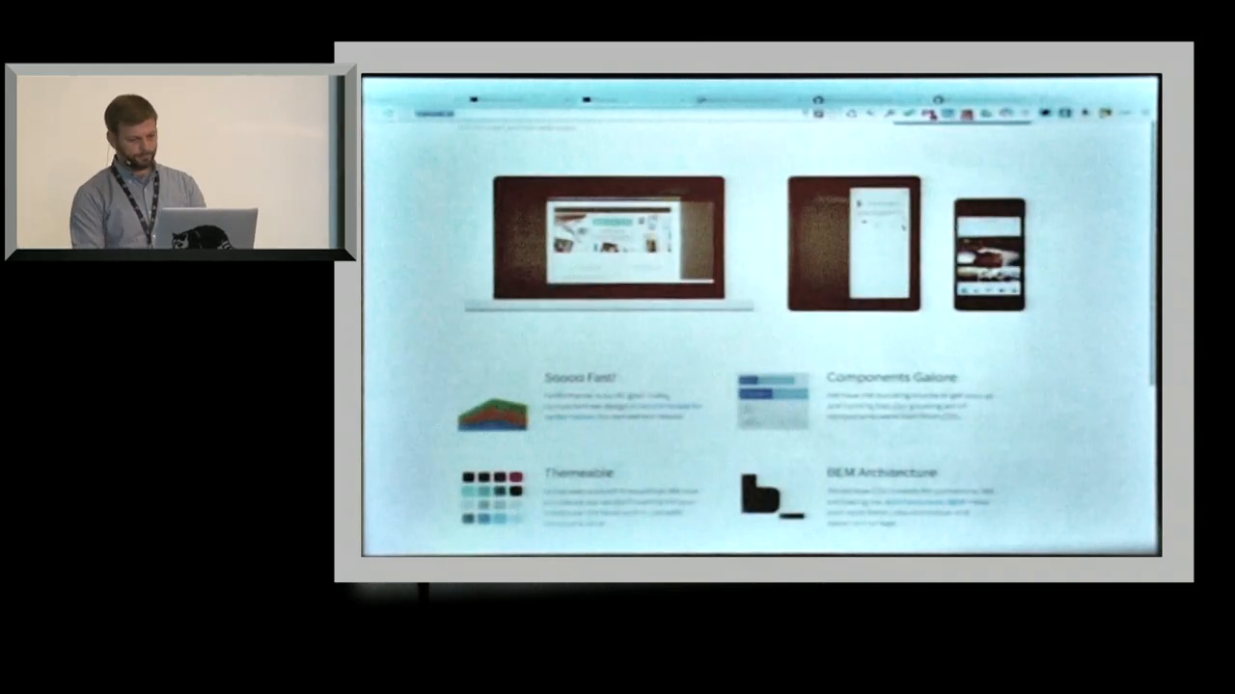
key(ctrl+Tab)
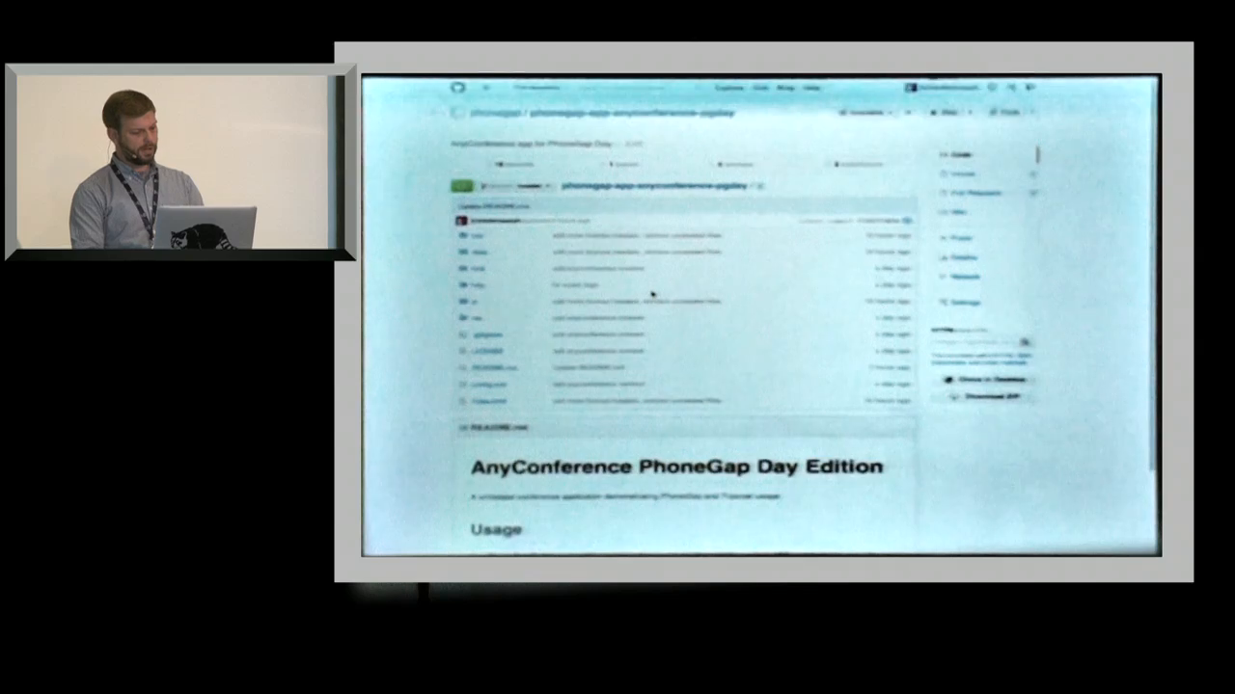
scroll(651, 294, down, 1)
scroll(651, 295, up, 1)
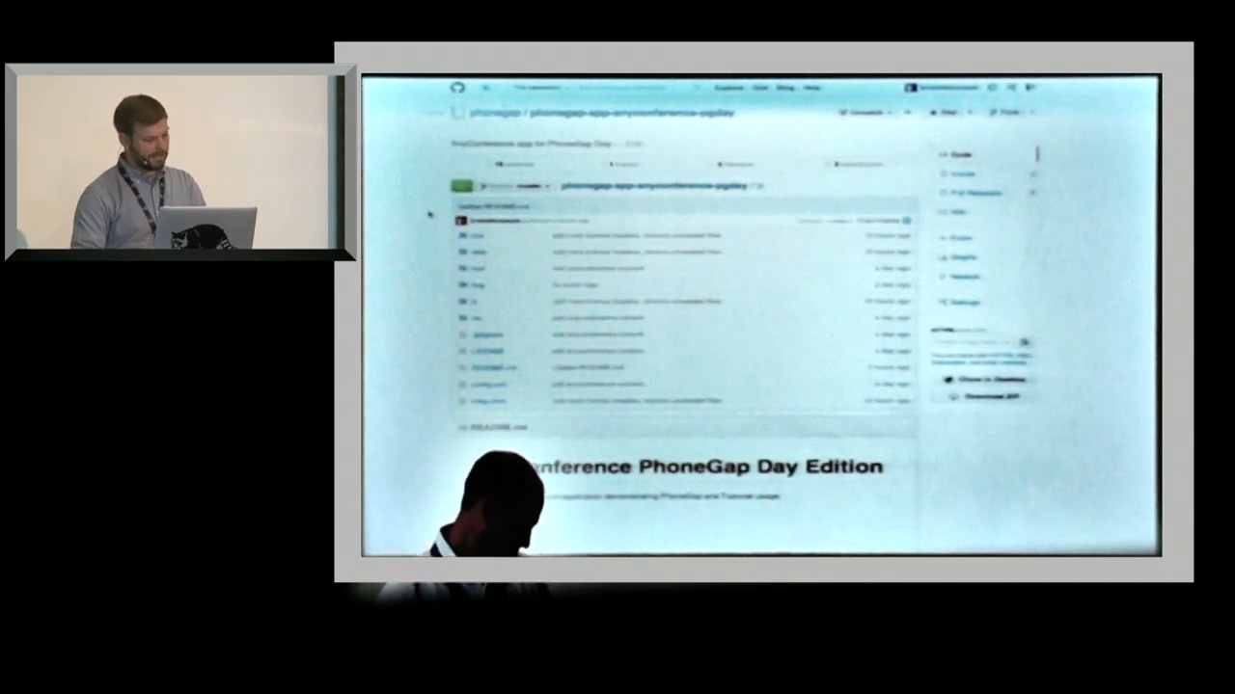
scroll(470, 215, down, 1)
scroll(429, 214, up, 1)
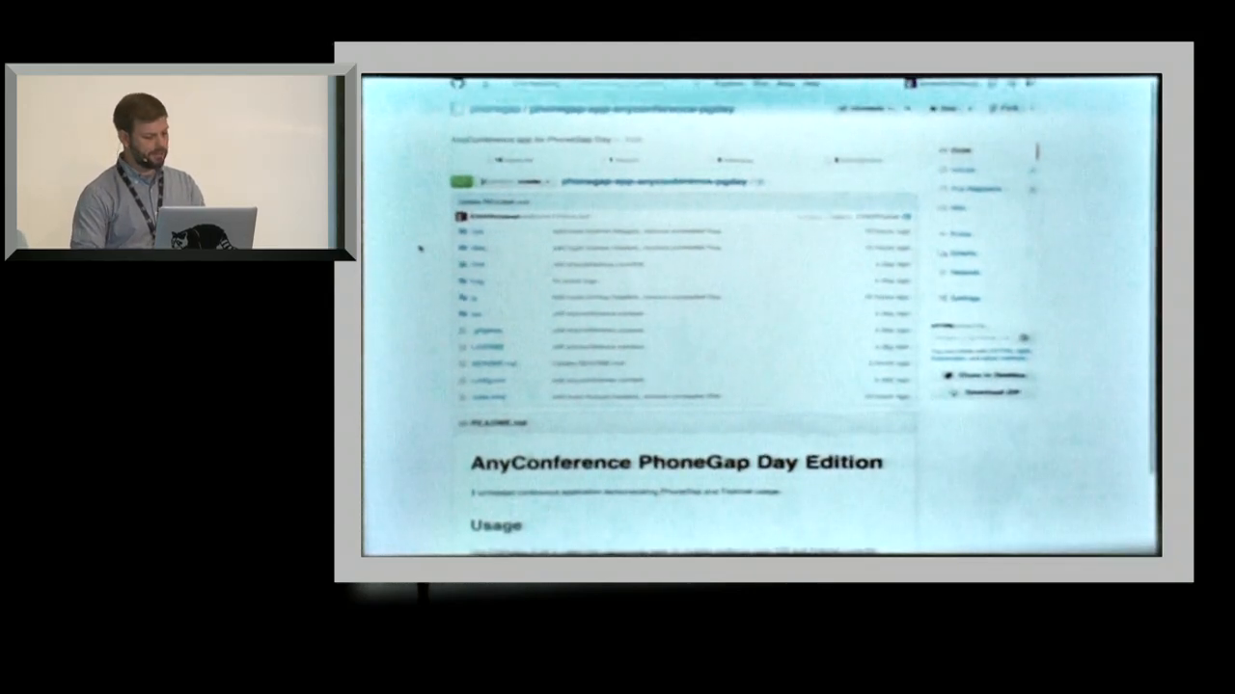
scroll(436, 241, down, 1)
scroll(665, 134, up, 1)
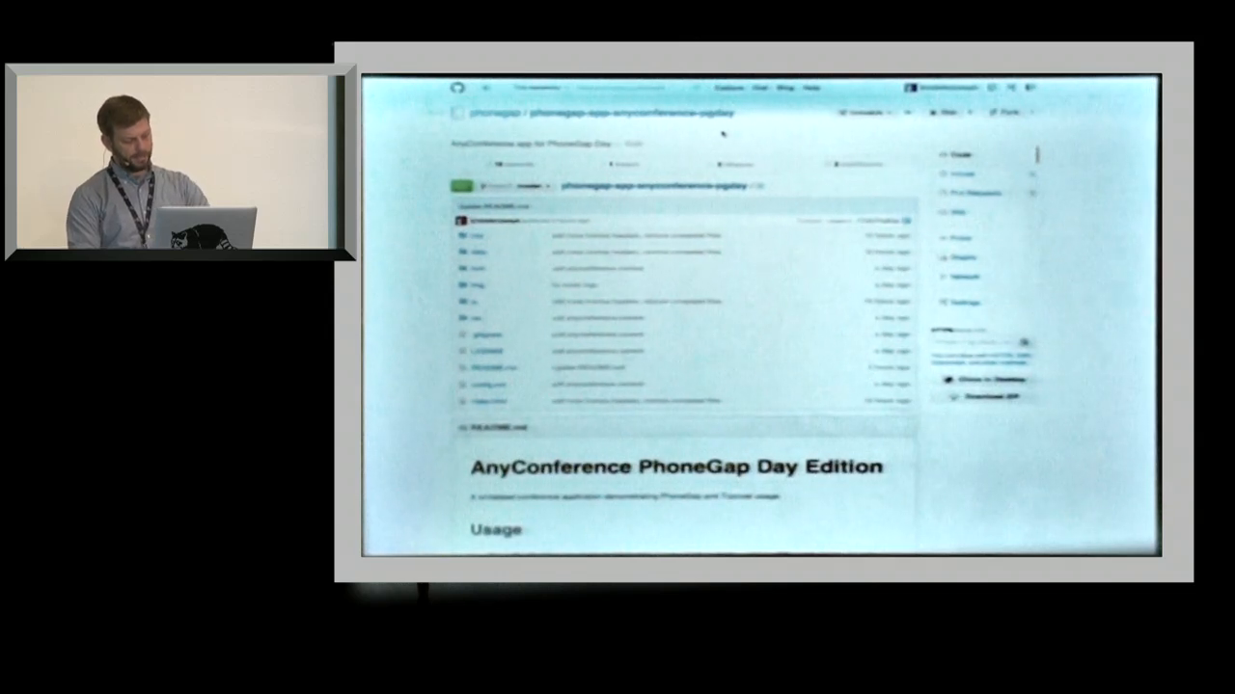
- Visit the code editor, then the Topcoat Server benchmark page and a link returning a GitHub 404
key(super+Tab)
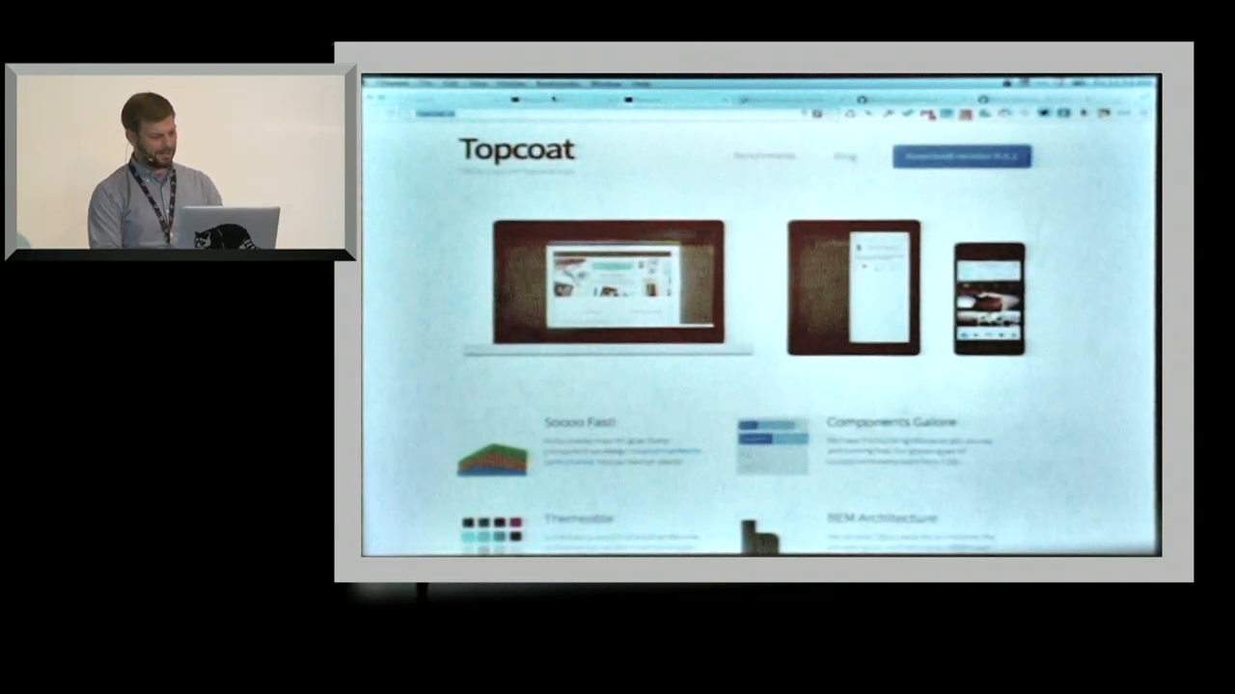
scroll(772, 338, down, 5)
scroll(772, 338, down, 3)
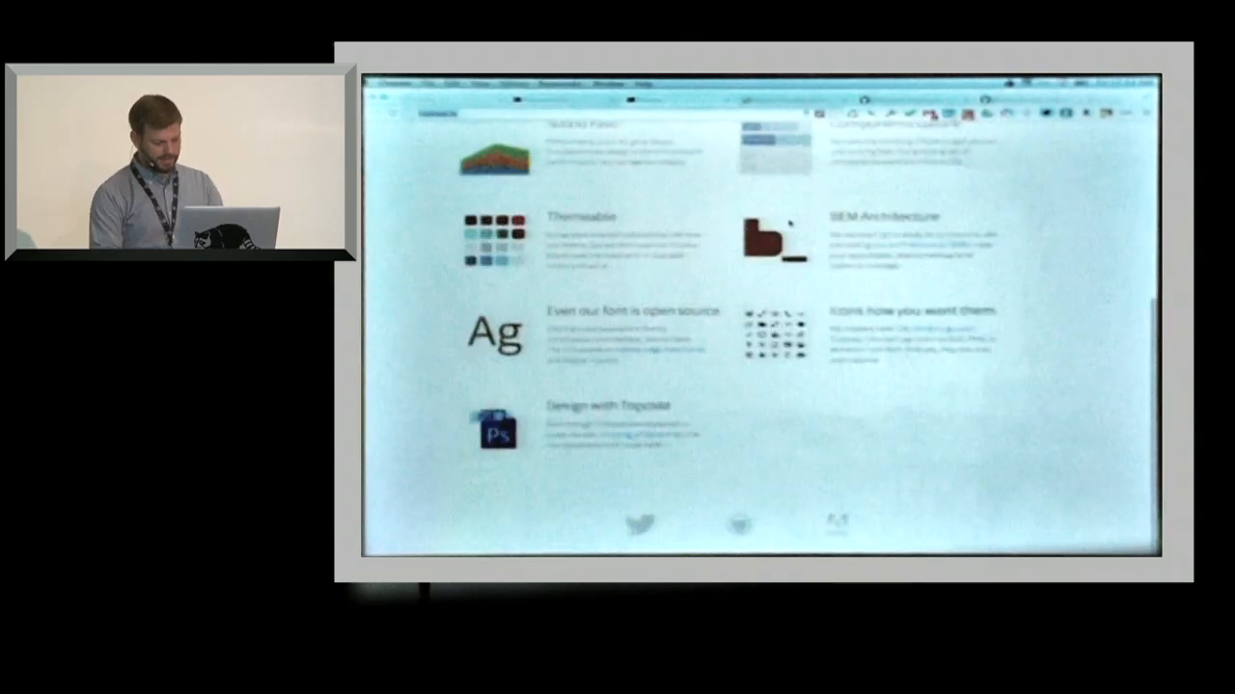
scroll(772, 337, up, 8)
scroll(786, 222, down, 1)
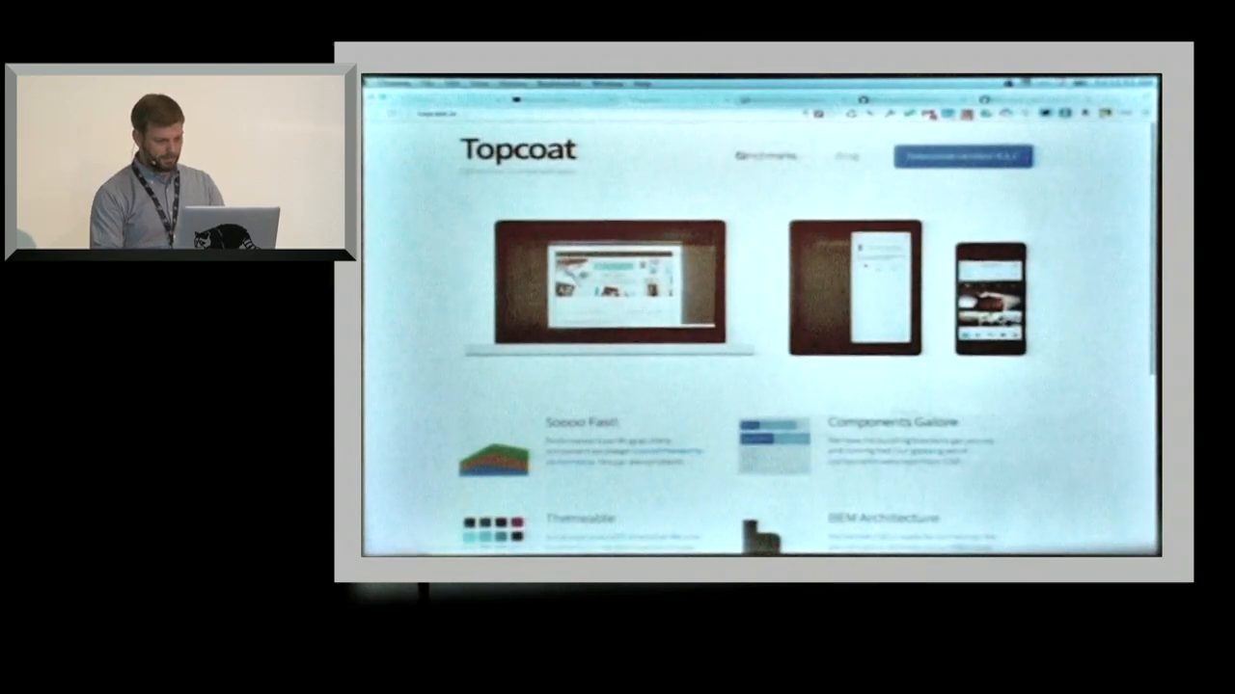
click(765, 155)
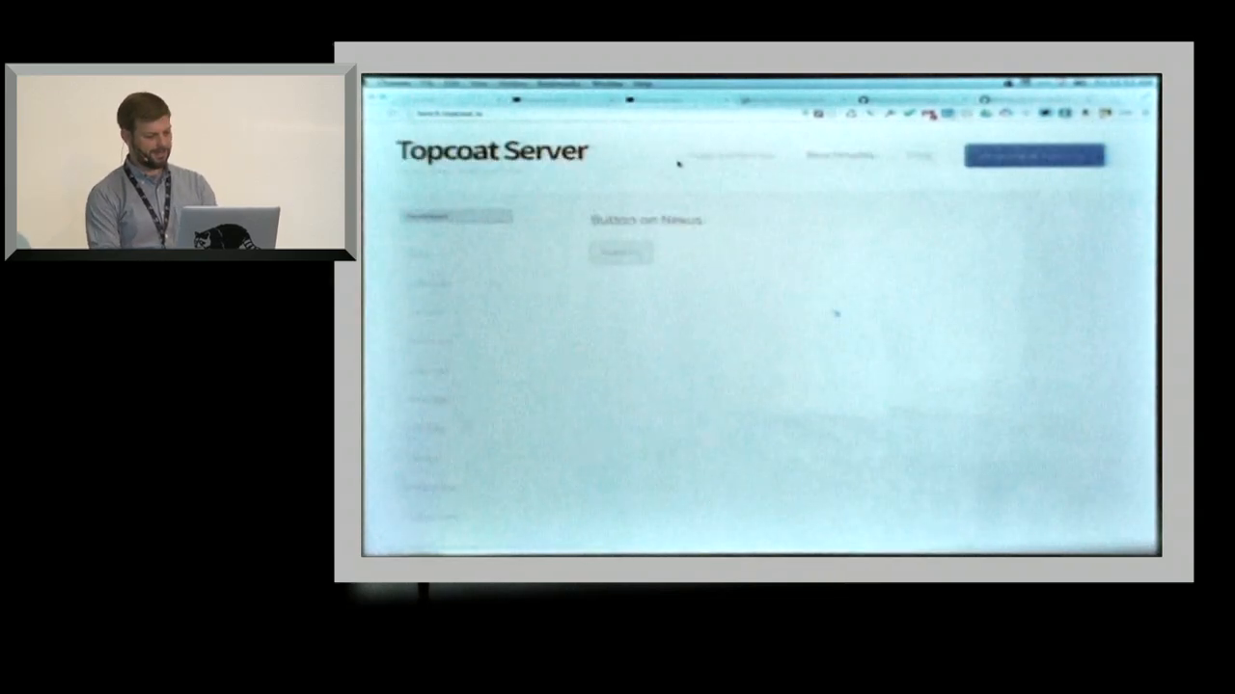
click(690, 157)
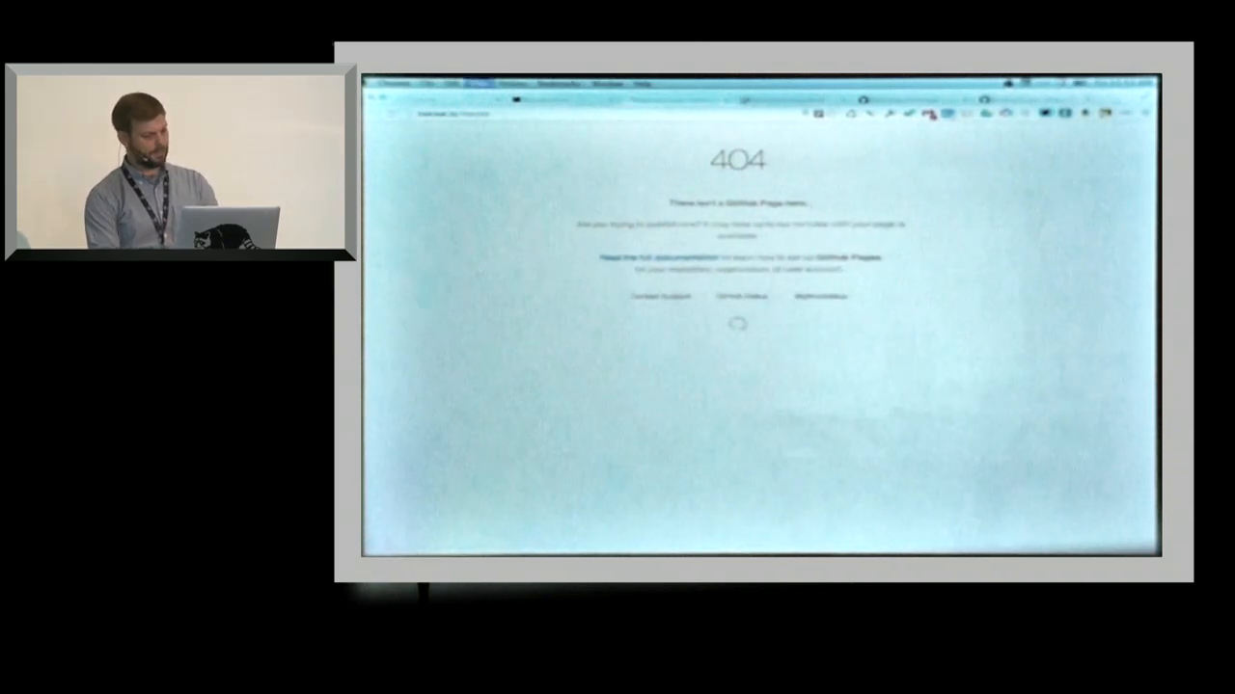
- Load github.com/topcoat, revisit the Topcoat Server benchmark chart and the 404 tab
key(super+l)
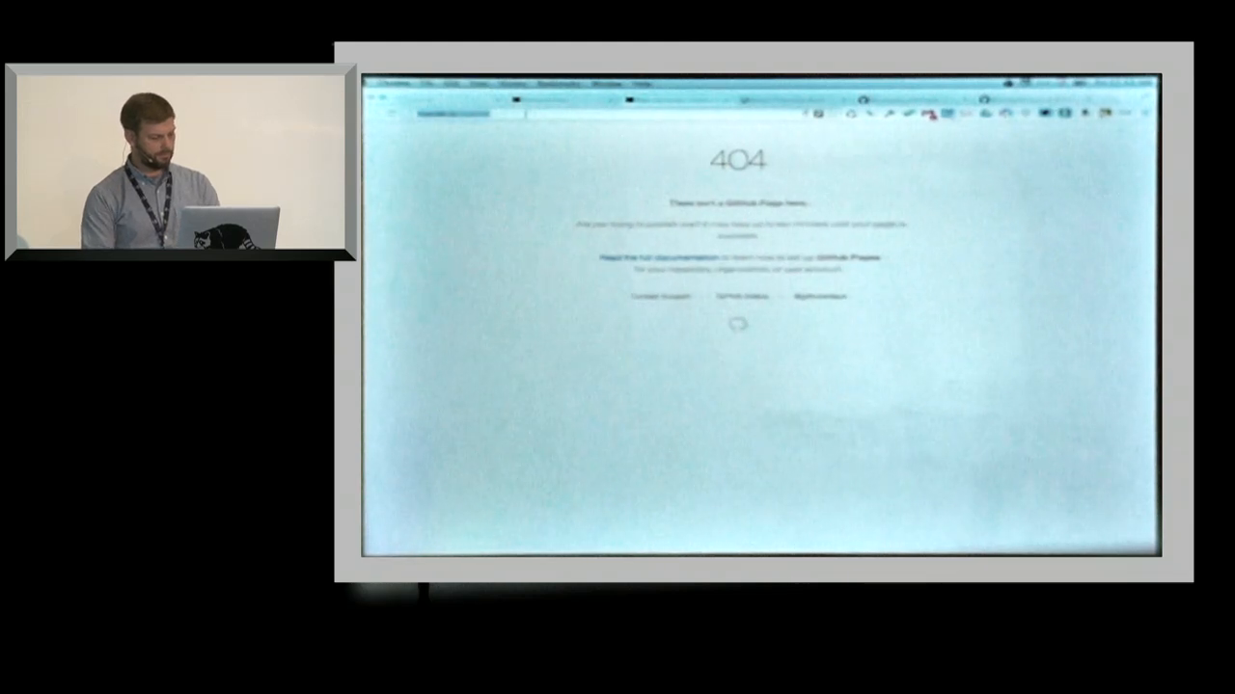
text(te)
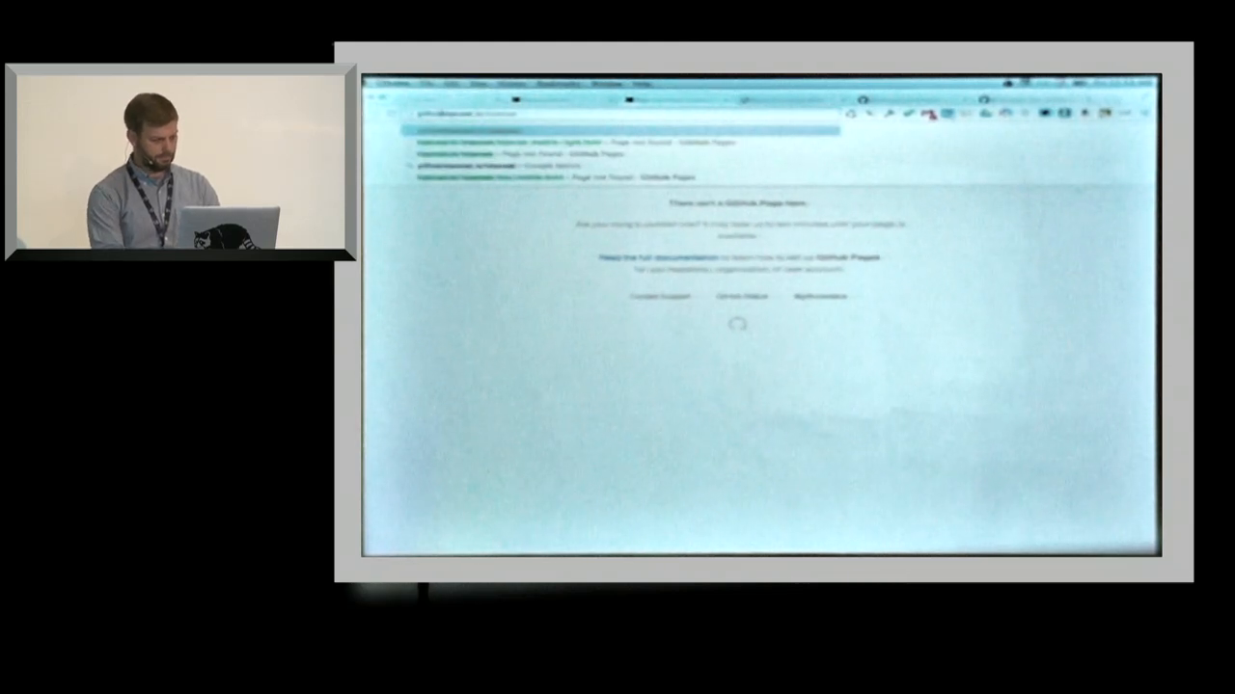
text(s)
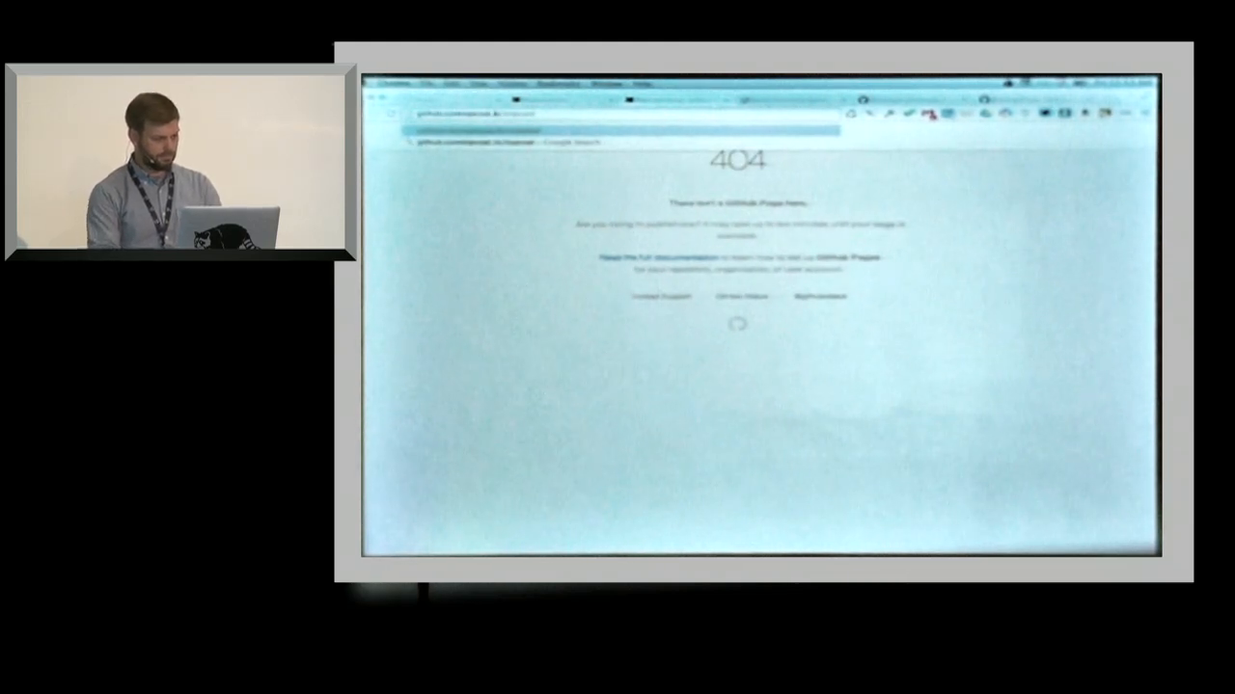
text(t)
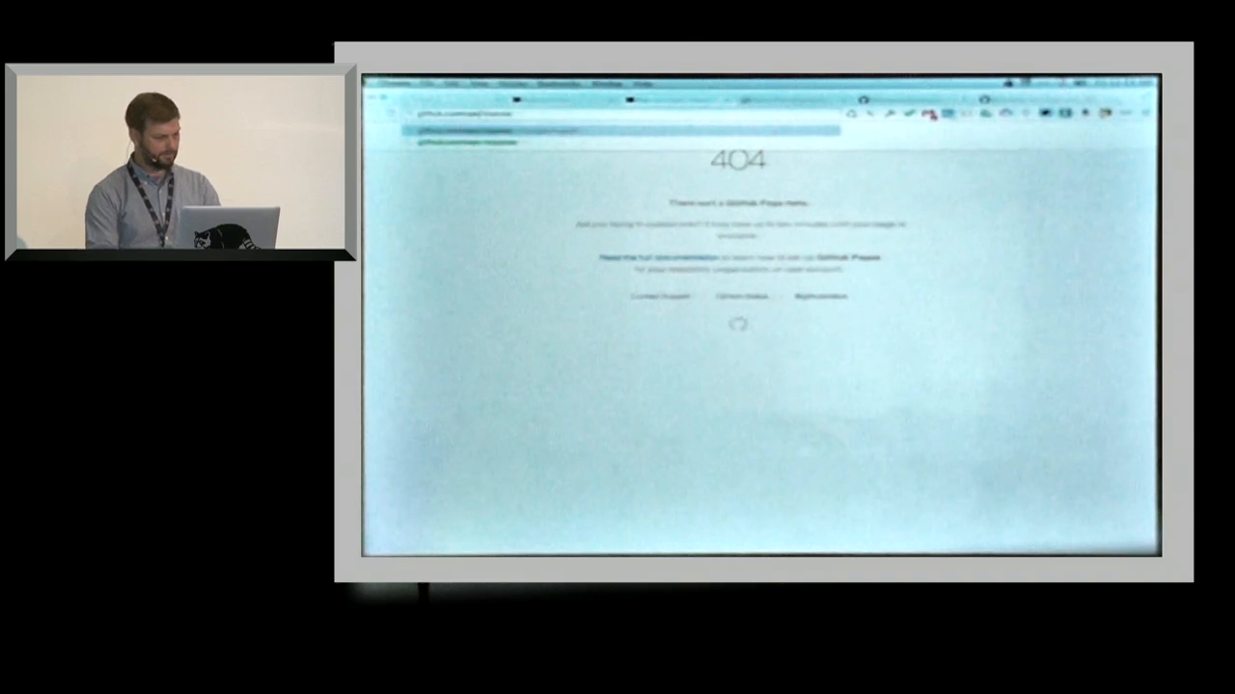
text(/)
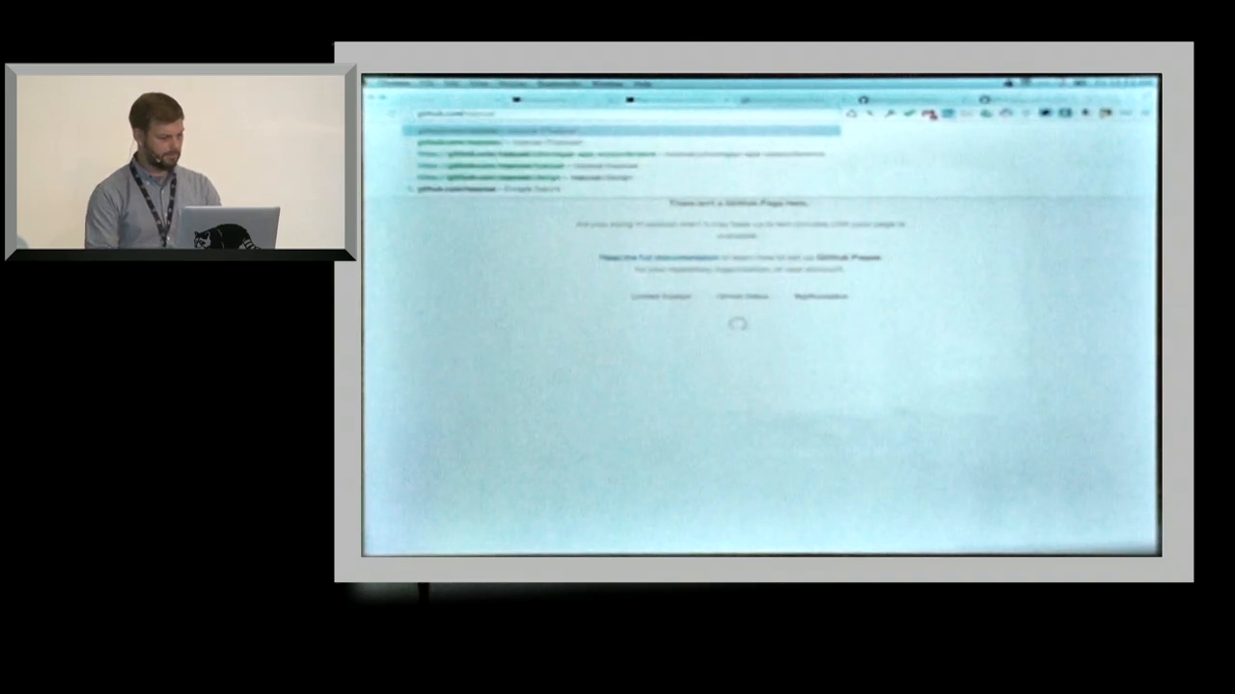
key(Return)
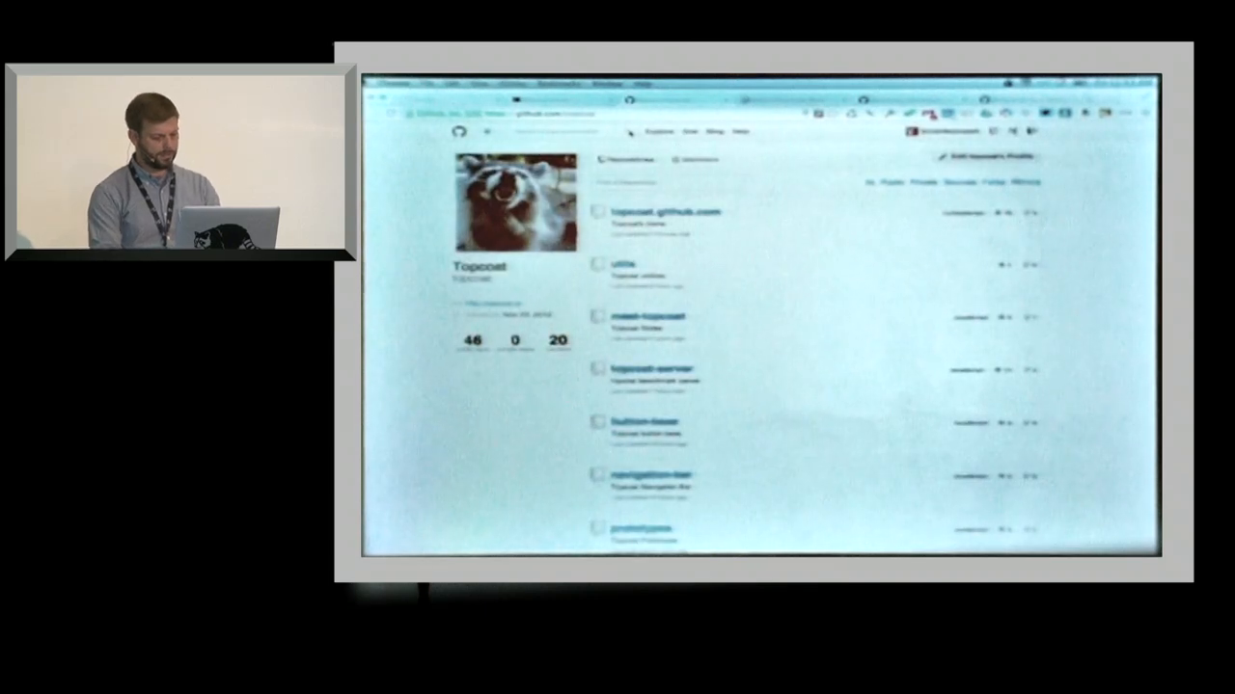
click(579, 104)
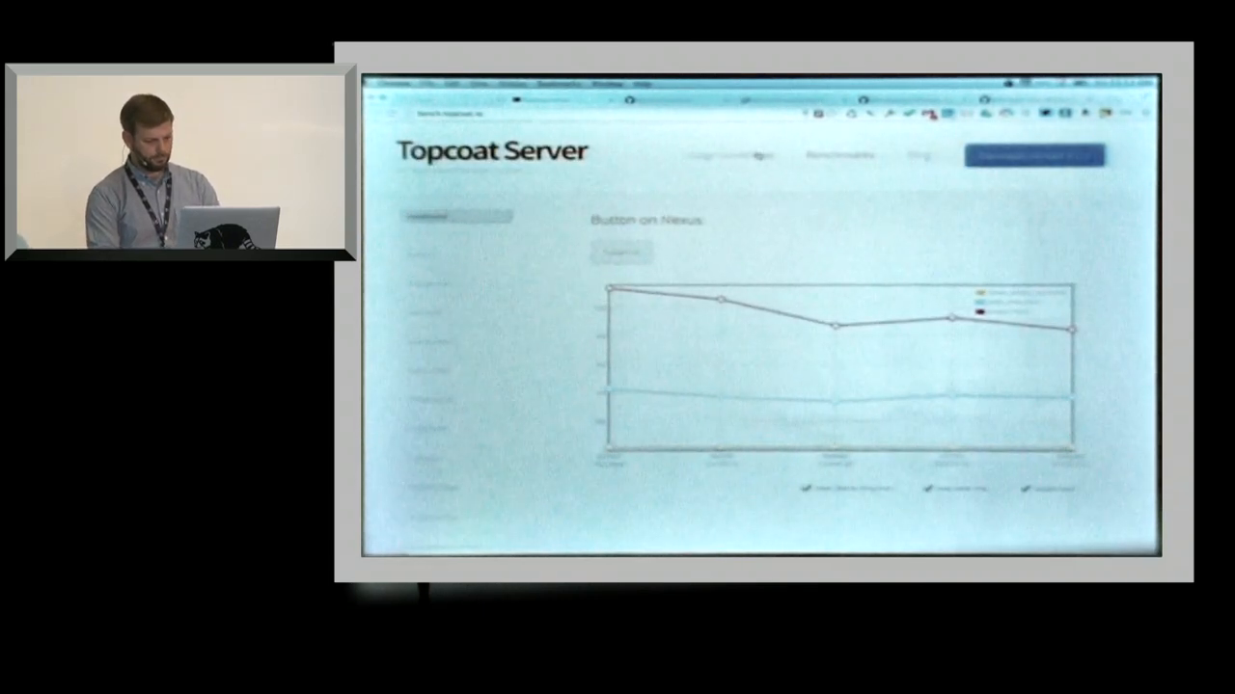
key(ctrl+Tab)
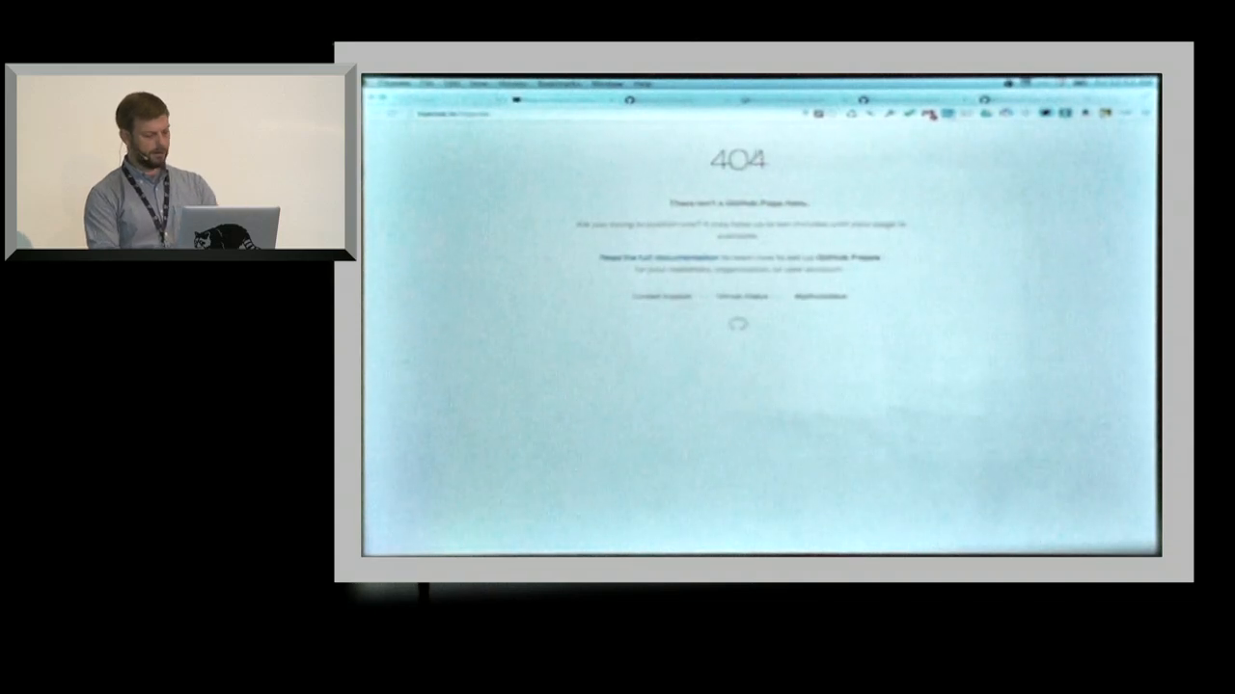
- Switch applications and bring up a Finder file window over the 404 page
key(super+Tab)
key(Tab)
key(Tab)
key(Tab)
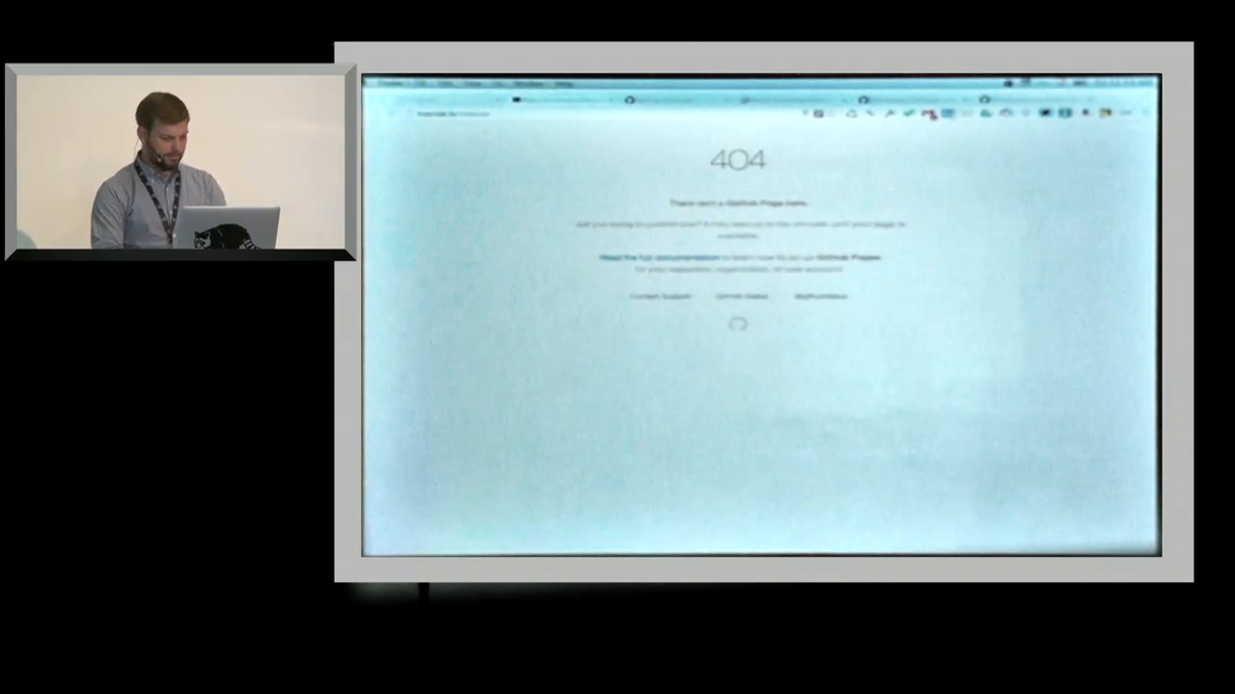
key(alt+super+i)
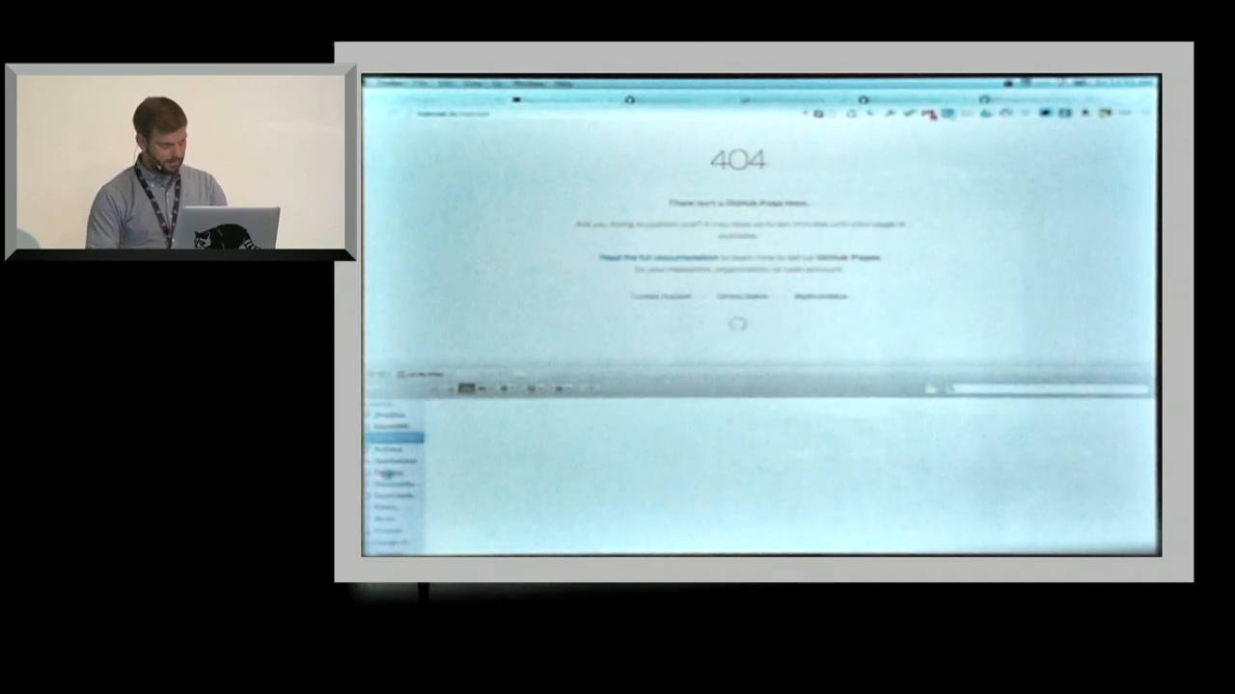
- Browse into the Topcoat project folders and open its local style guide HTML page in the browser
click(391, 473)
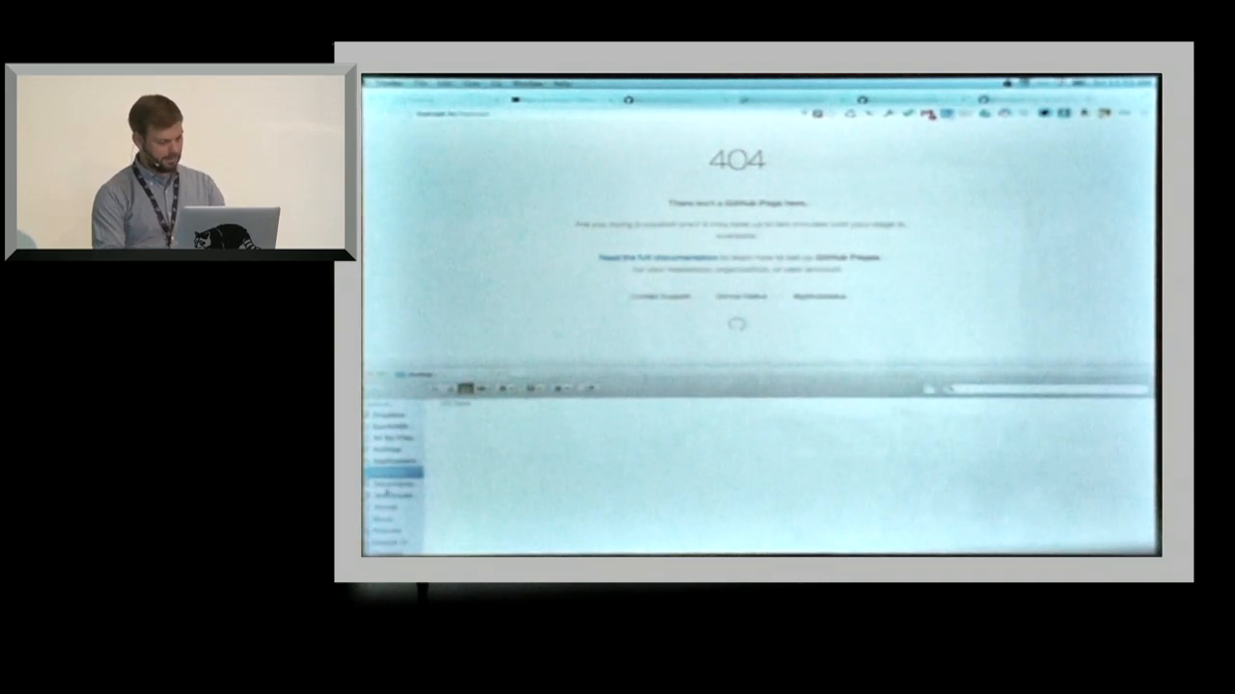
click(391, 487)
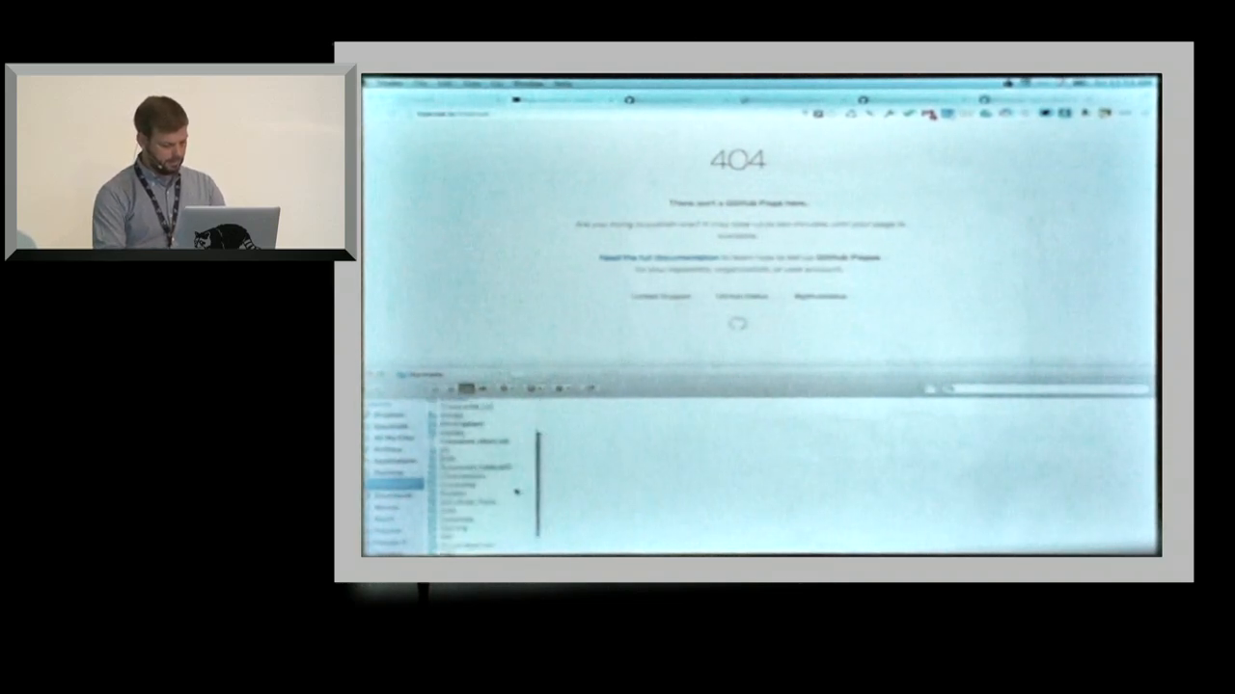
scroll(516, 492, down, 5)
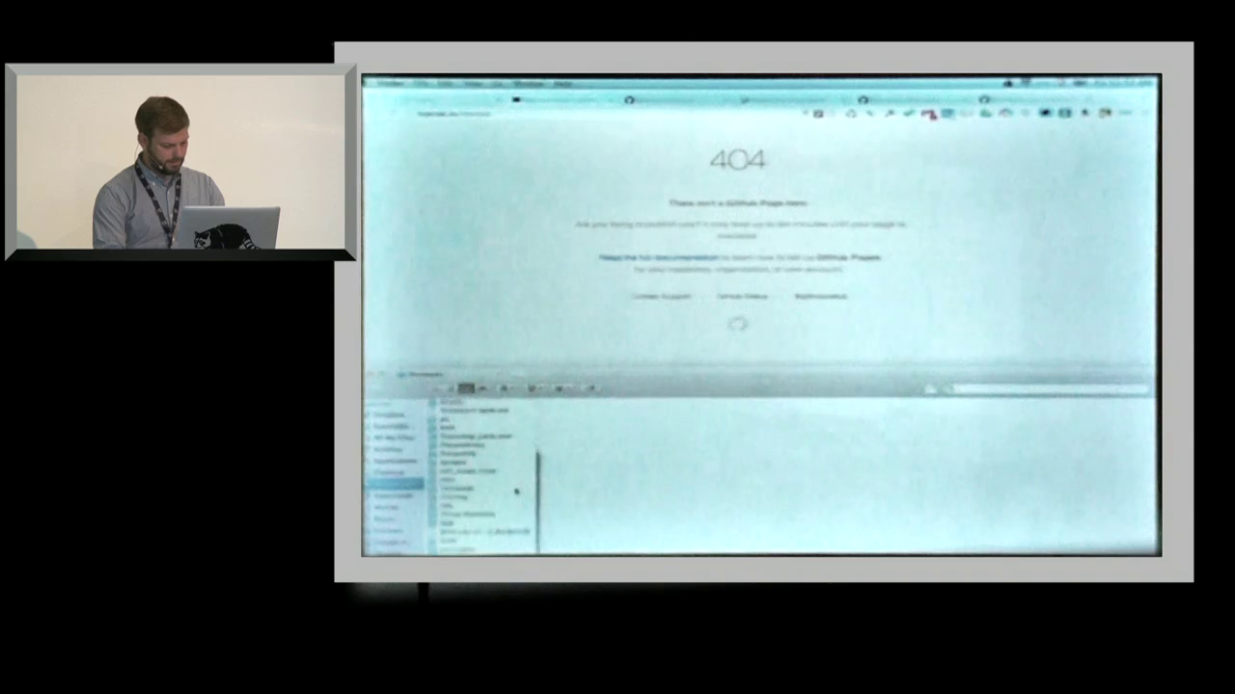
click(463, 543)
scroll(610, 482, down, 5)
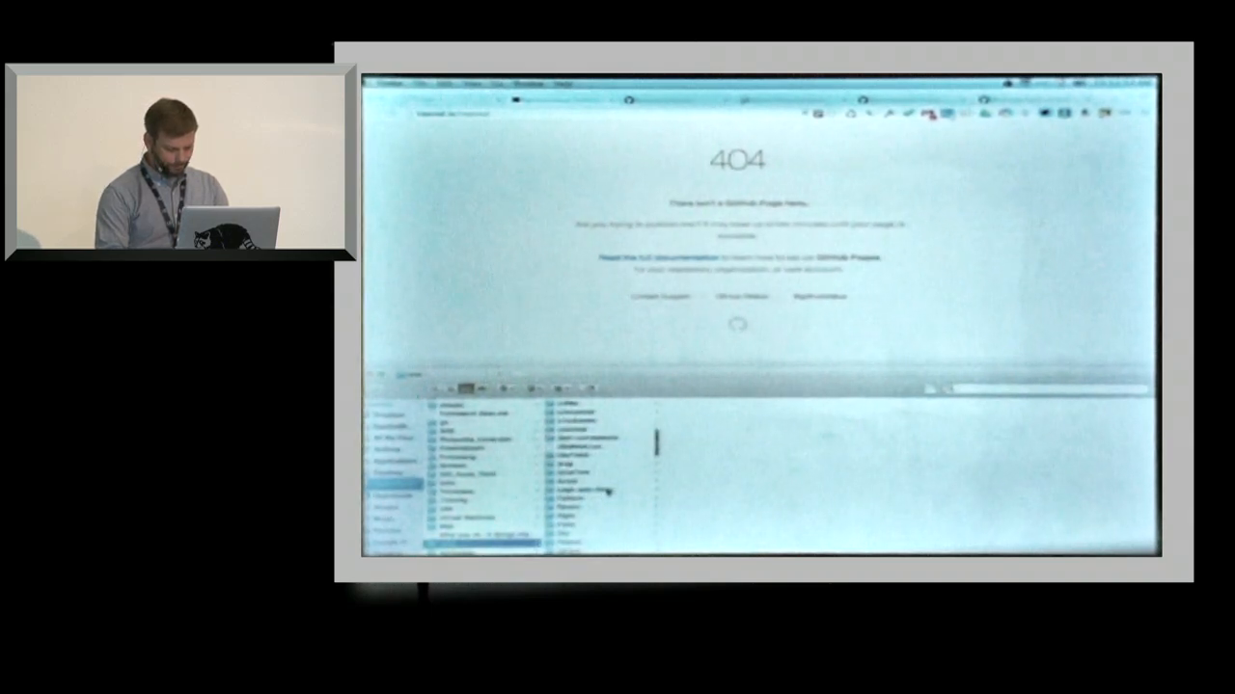
scroll(608, 487, down, 5)
scroll(608, 492, down, 5)
scroll(608, 494, down, 5)
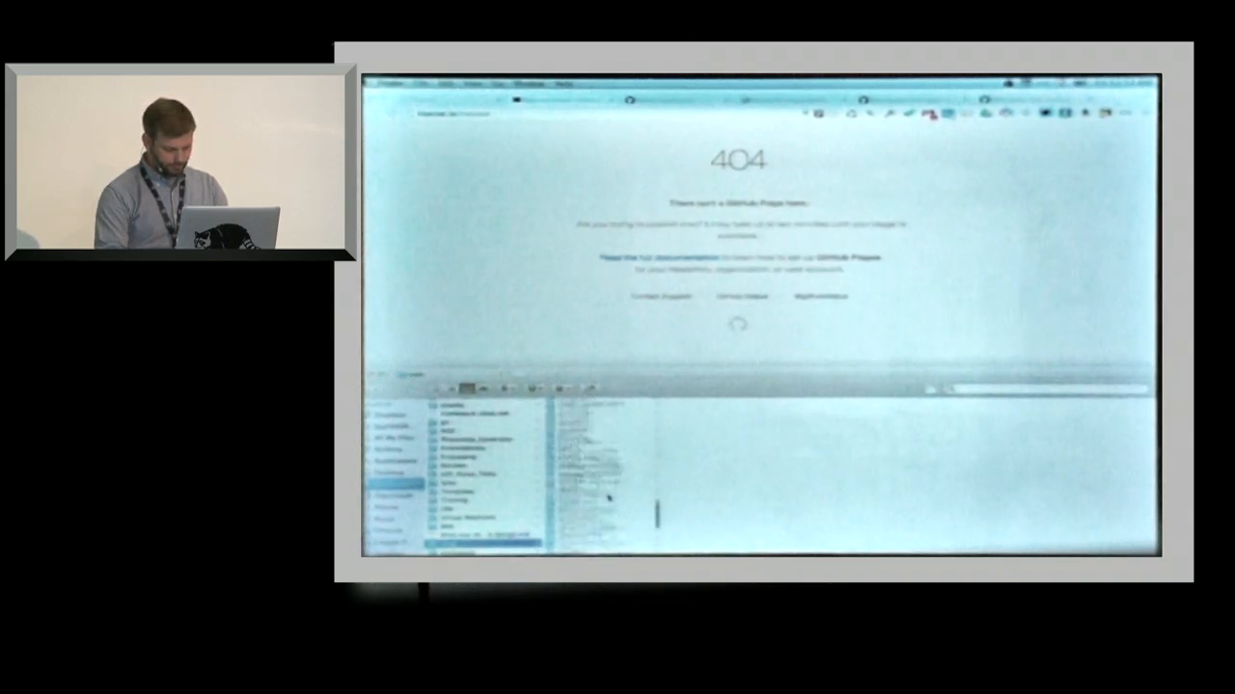
scroll(608, 498, down, 3)
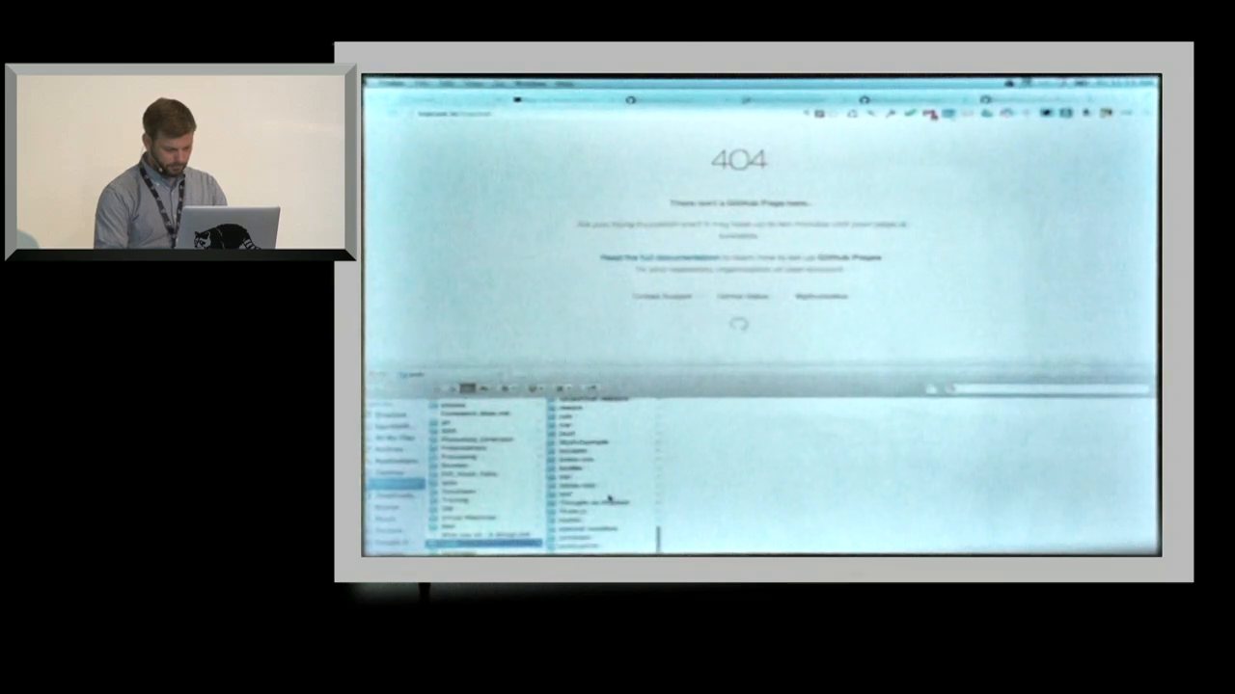
click(598, 529)
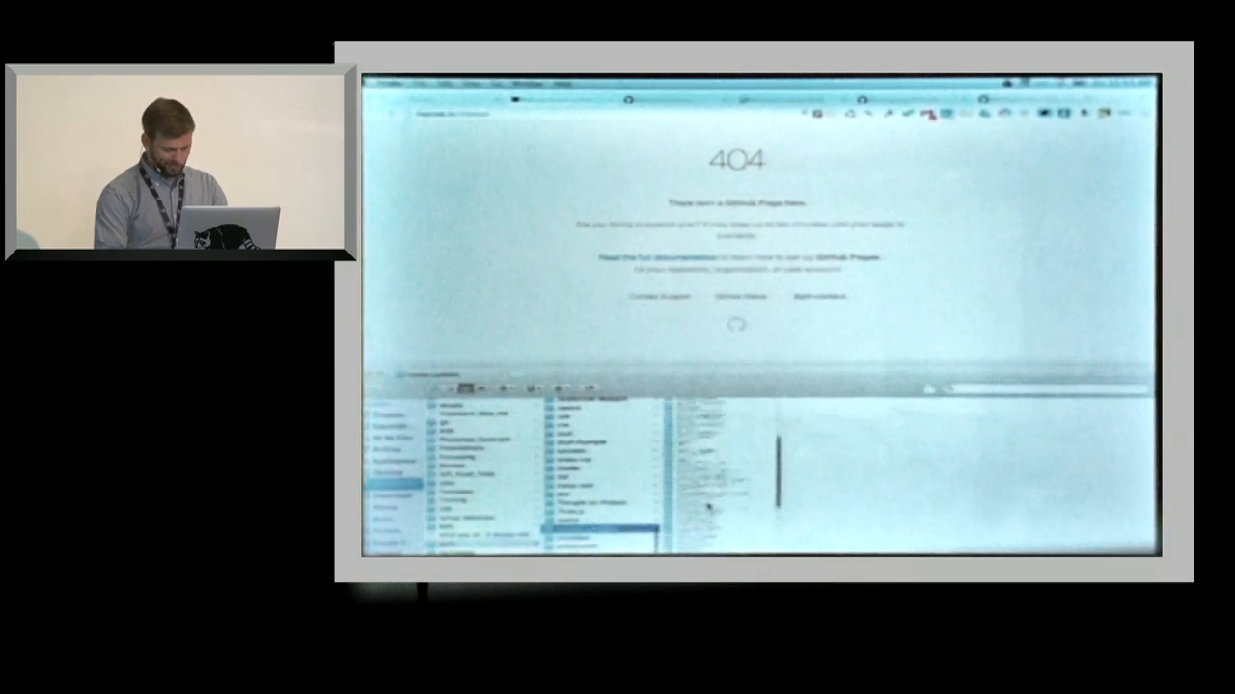
scroll(745, 496, down, 5)
scroll(733, 496, down, 5)
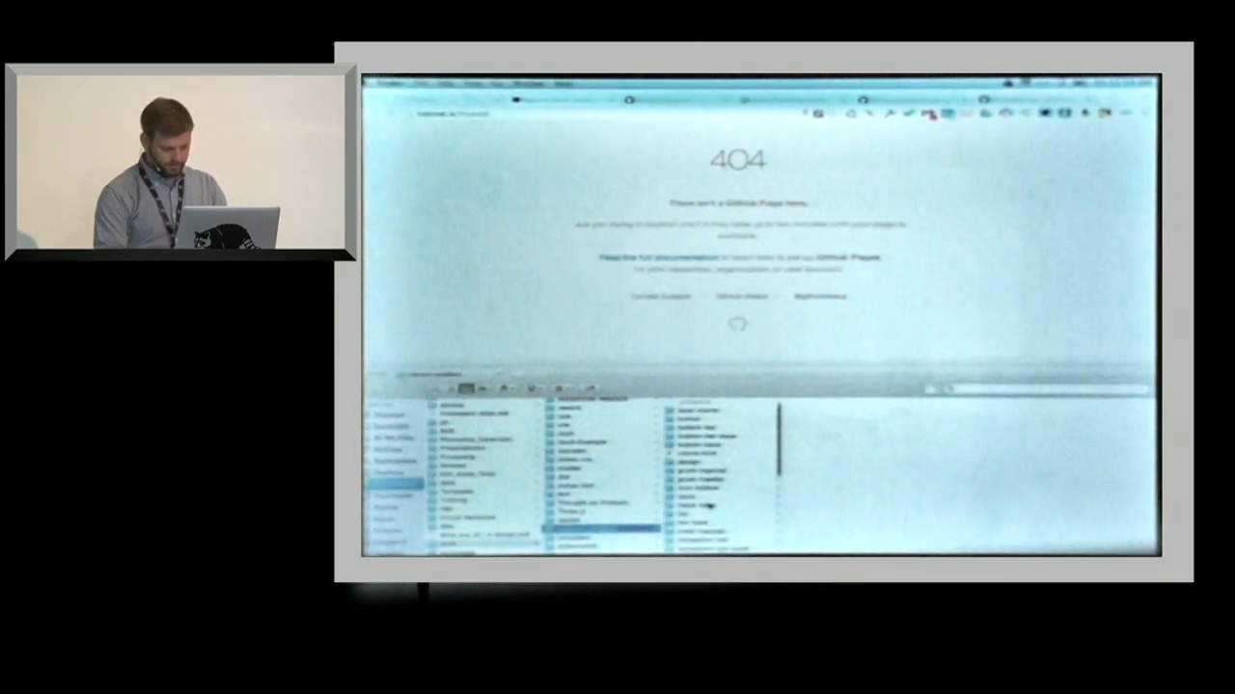
scroll(736, 504, down, 5)
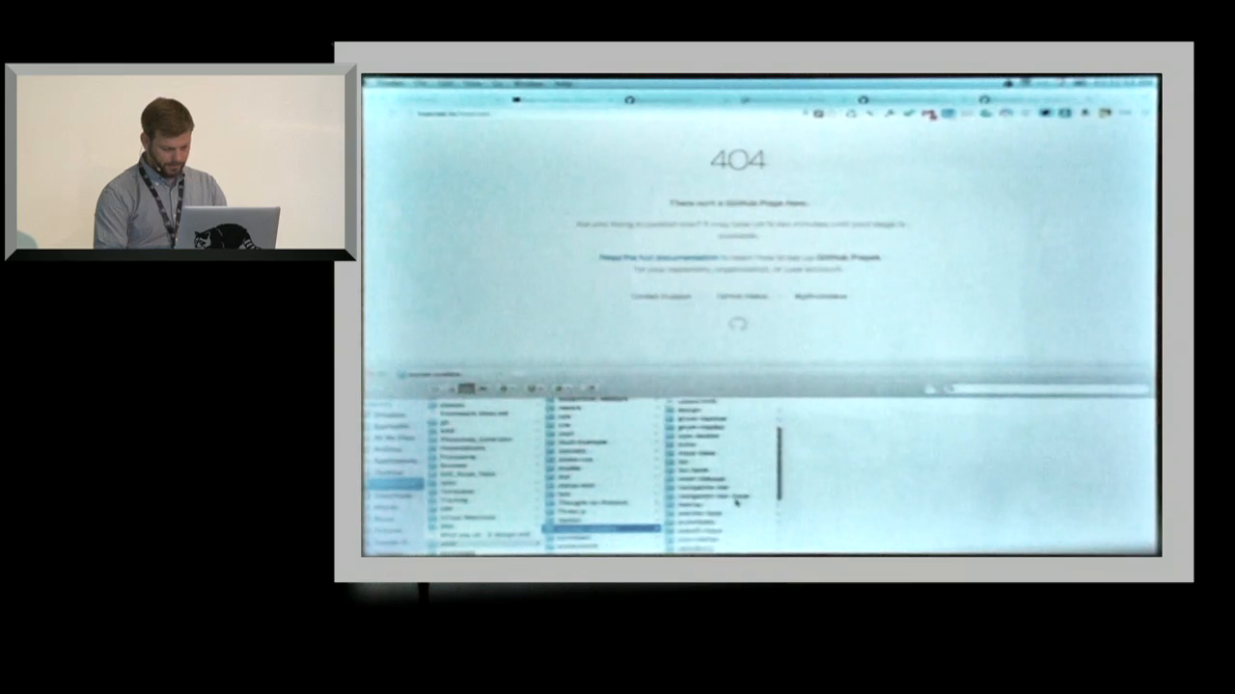
scroll(724, 502, down, 5)
click(704, 488)
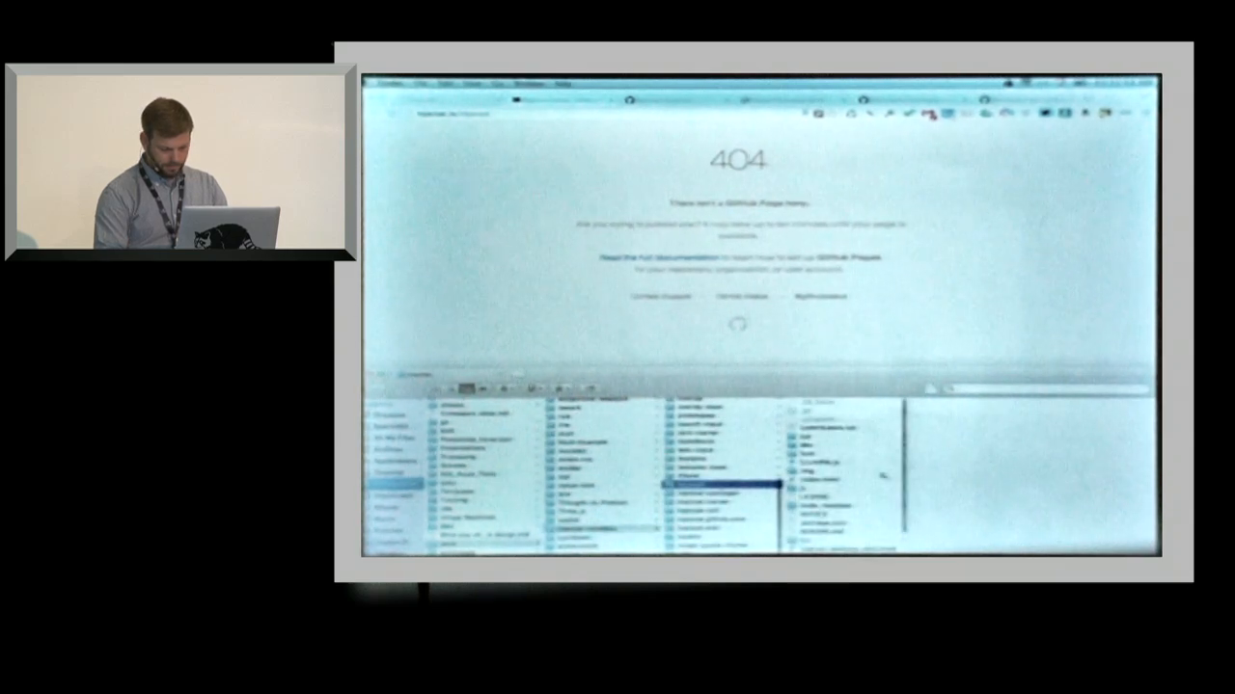
scroll(831, 501, down, 3)
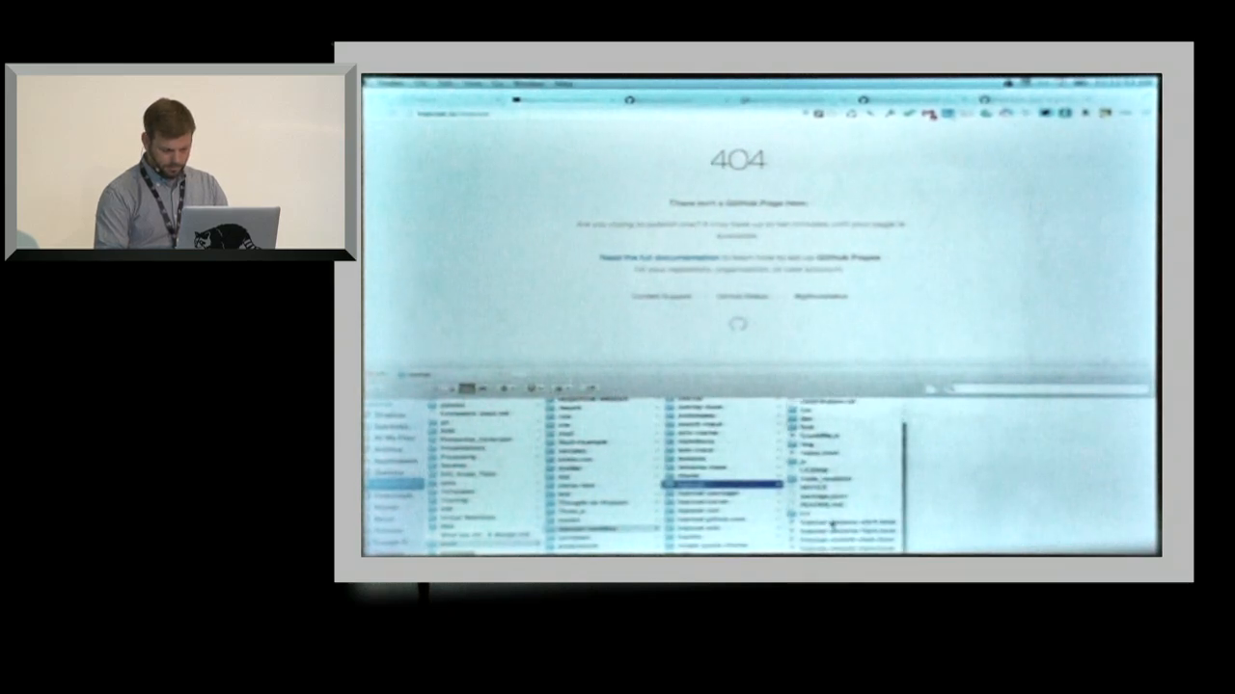
scroll(829, 463, down, 3)
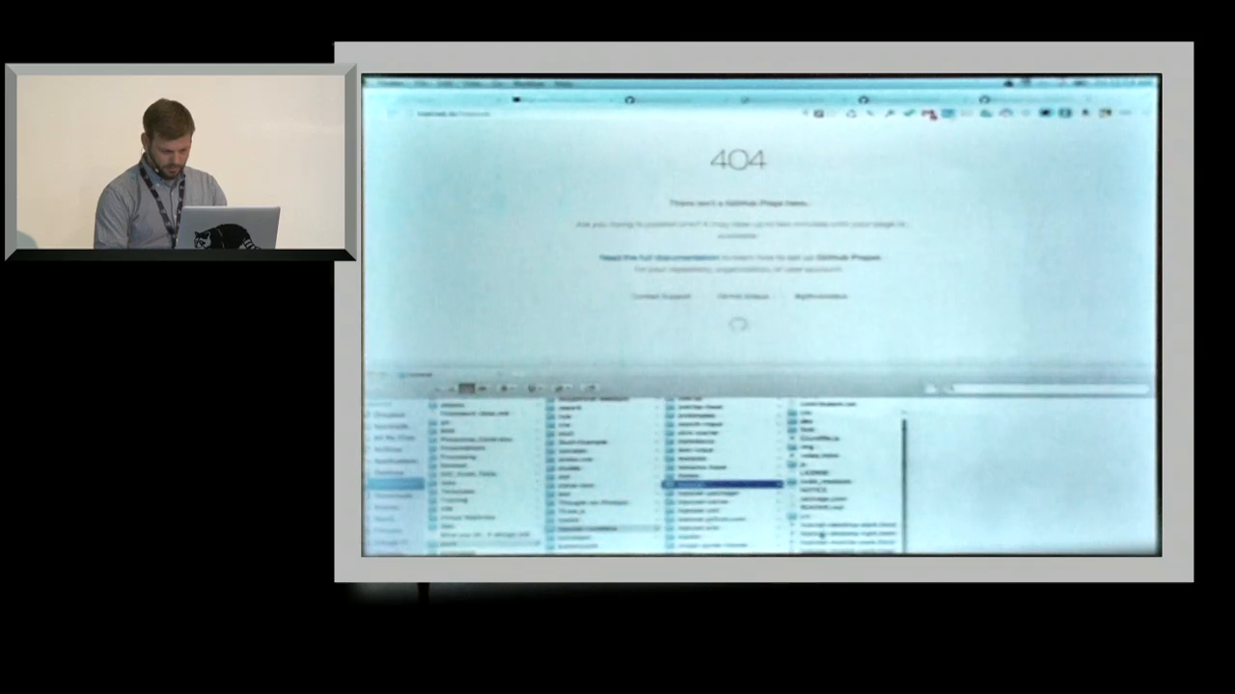
double_click(829, 482)
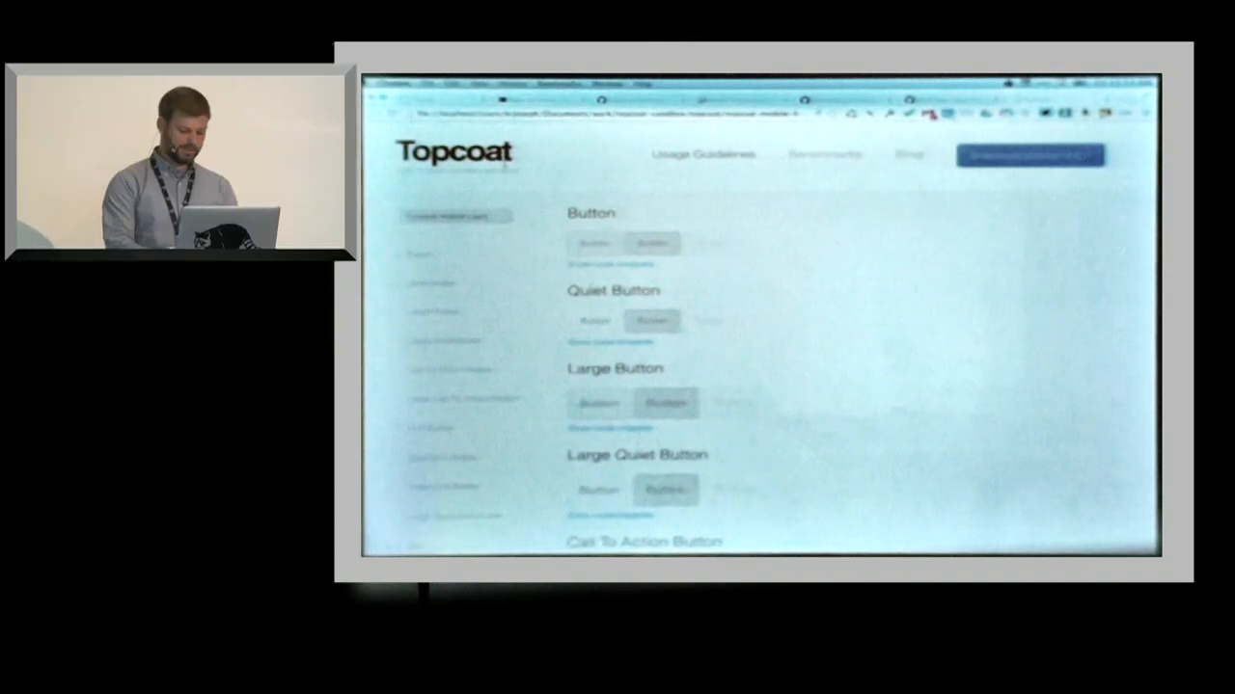
- Narrow the browser window to make room for developer tools beside the Topcoat page
drag(1148, 337, 815, 337)
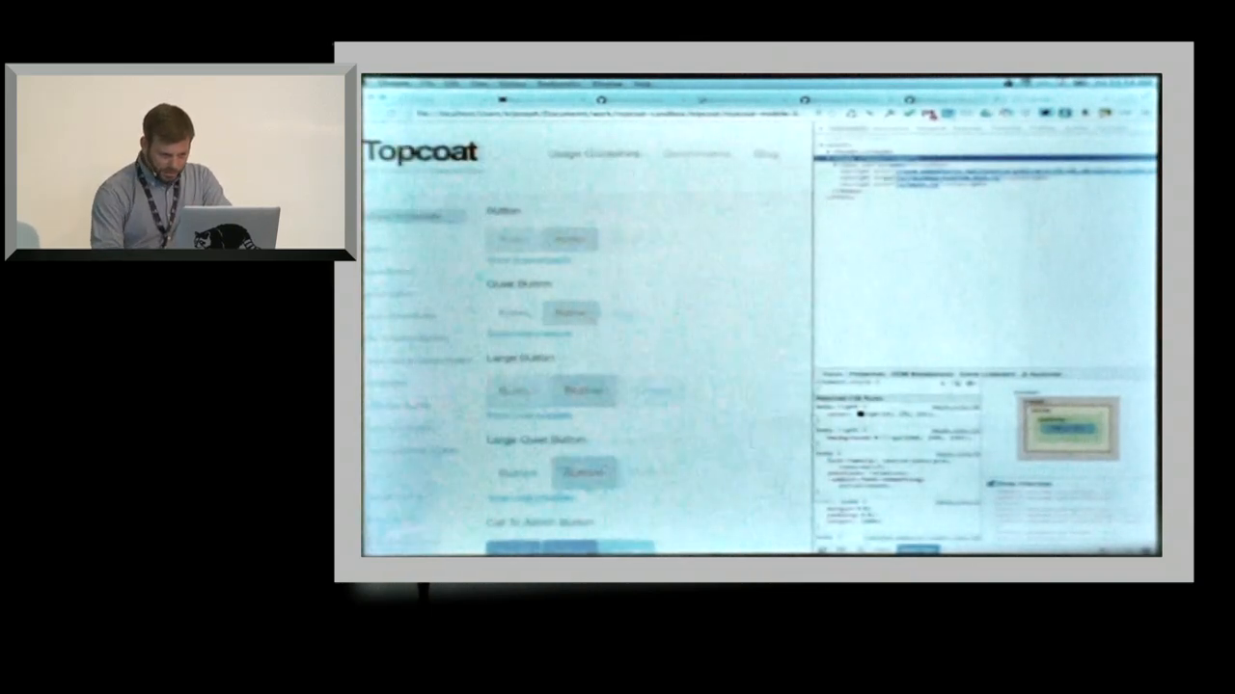
- View the button stylesheet in DevTools Sources and select its documentation comment
click(837, 166)
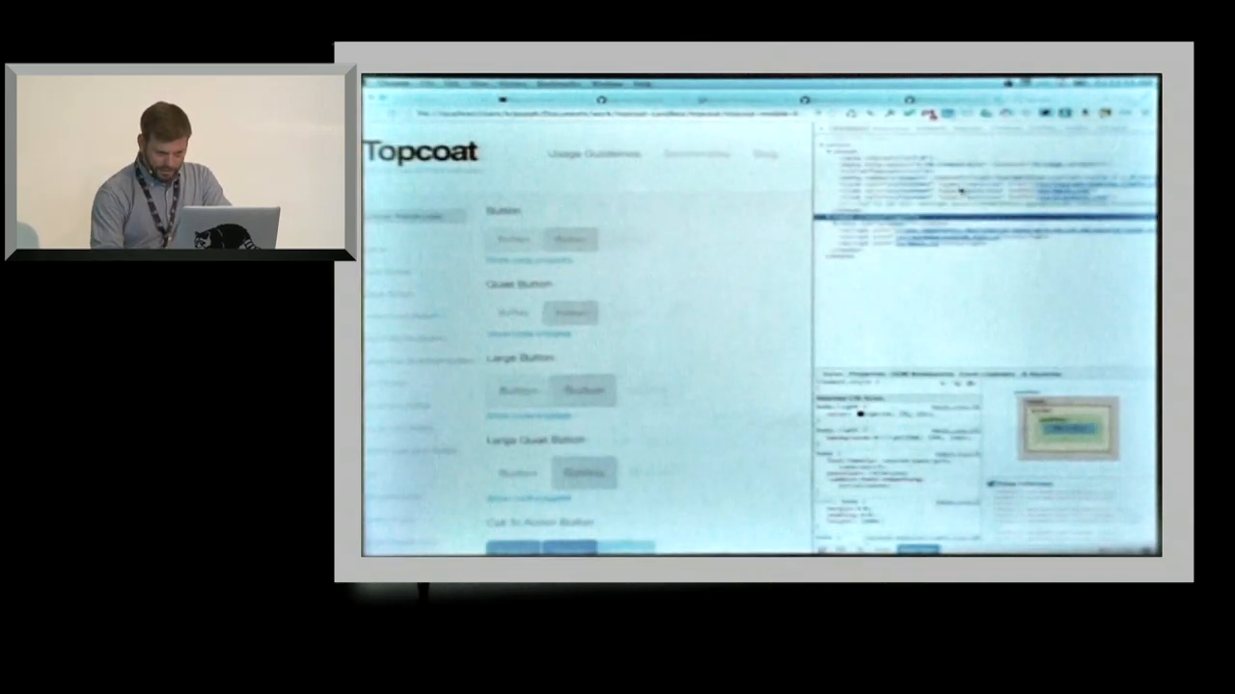
click(1056, 188)
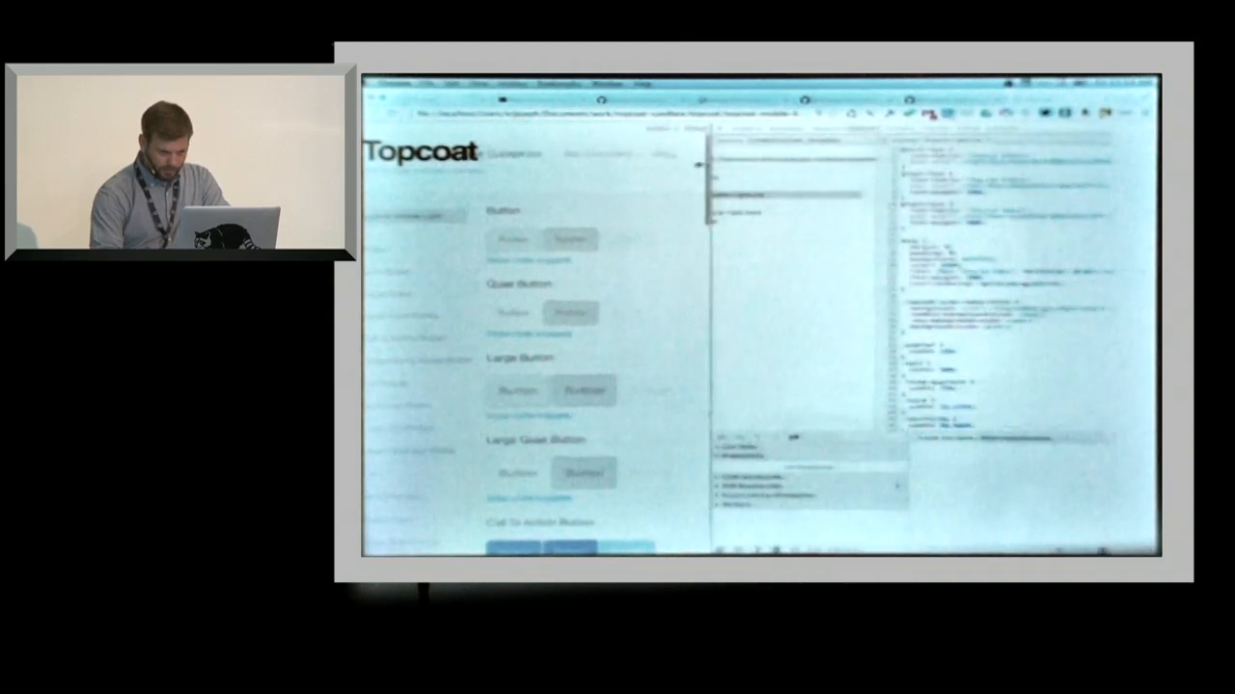
drag(810, 337, 690, 337)
scroll(1013, 289, down, 5)
scroll(1013, 290, down, 5)
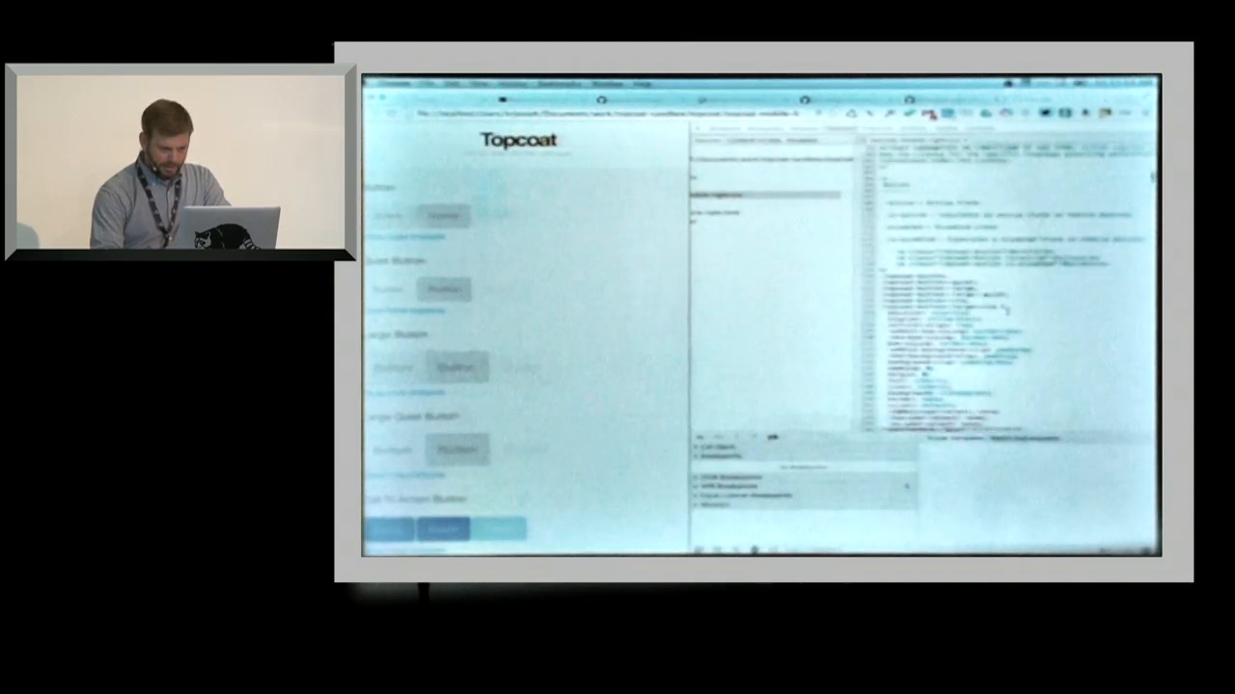
drag(1114, 262, 844, 180)
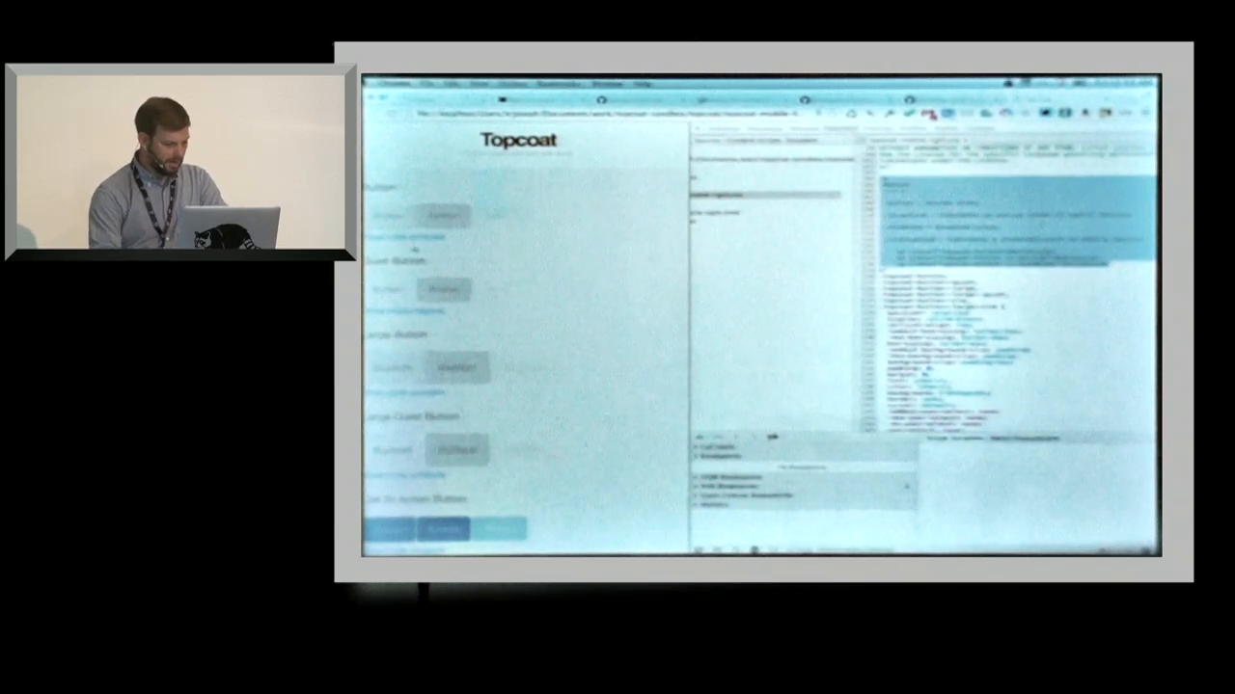
- Show and select the Button code snippet, hide it, close DevTools and reveal the Navigation Bar code
click(398, 241)
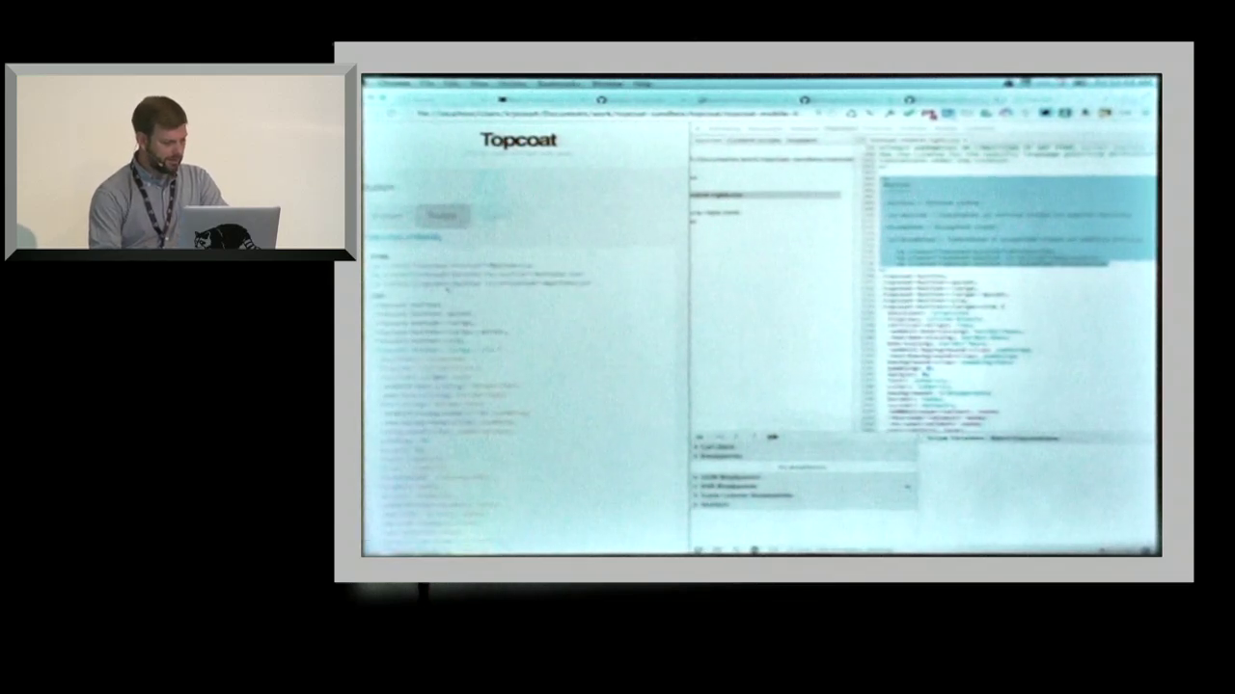
triple_click(597, 282)
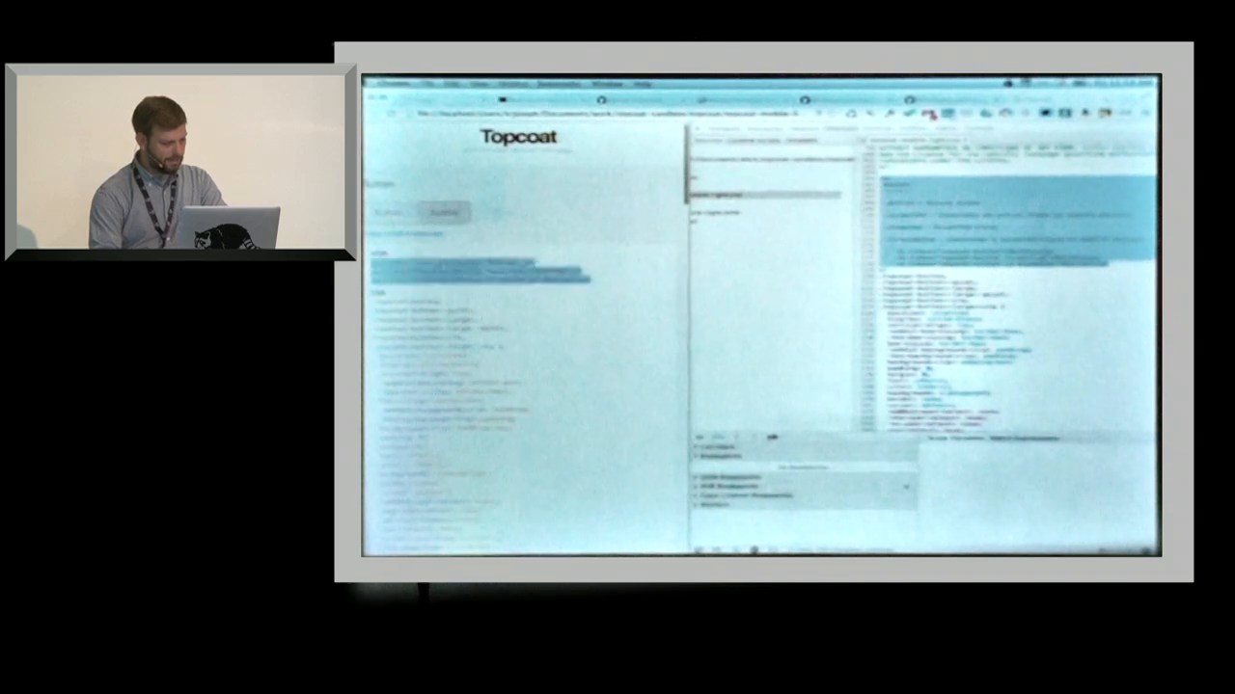
scroll(455, 326, down, 5)
scroll(456, 326, down, 5)
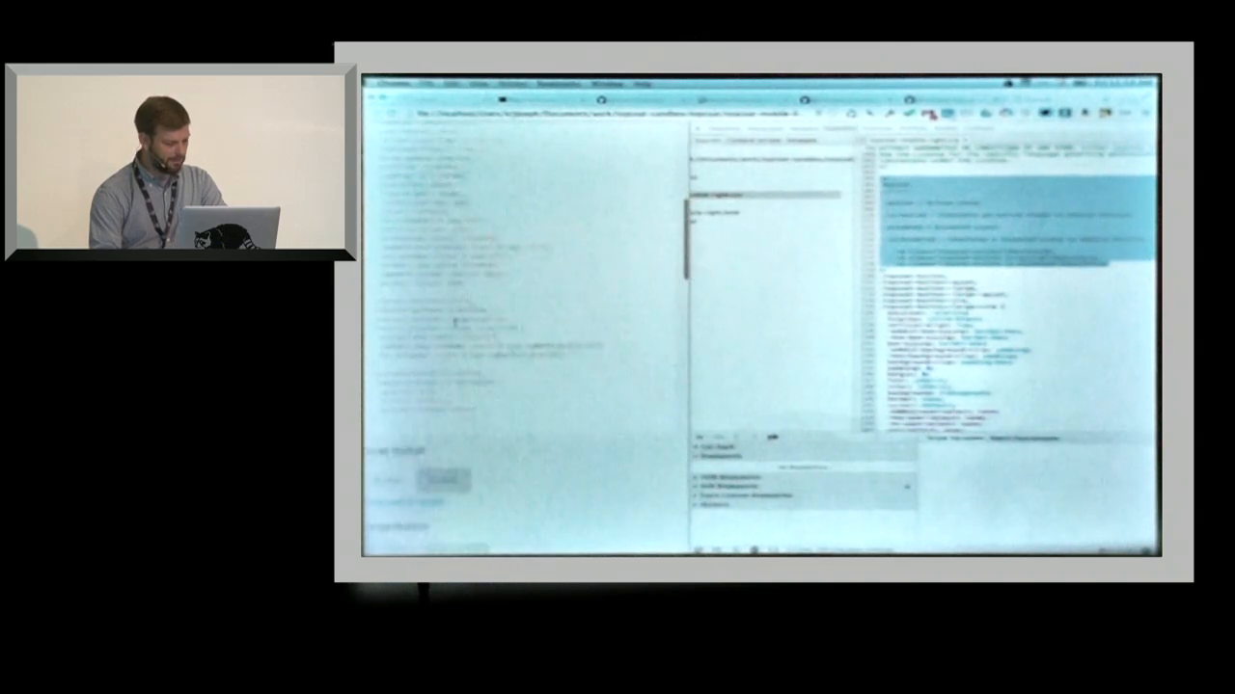
scroll(455, 326, down, 5)
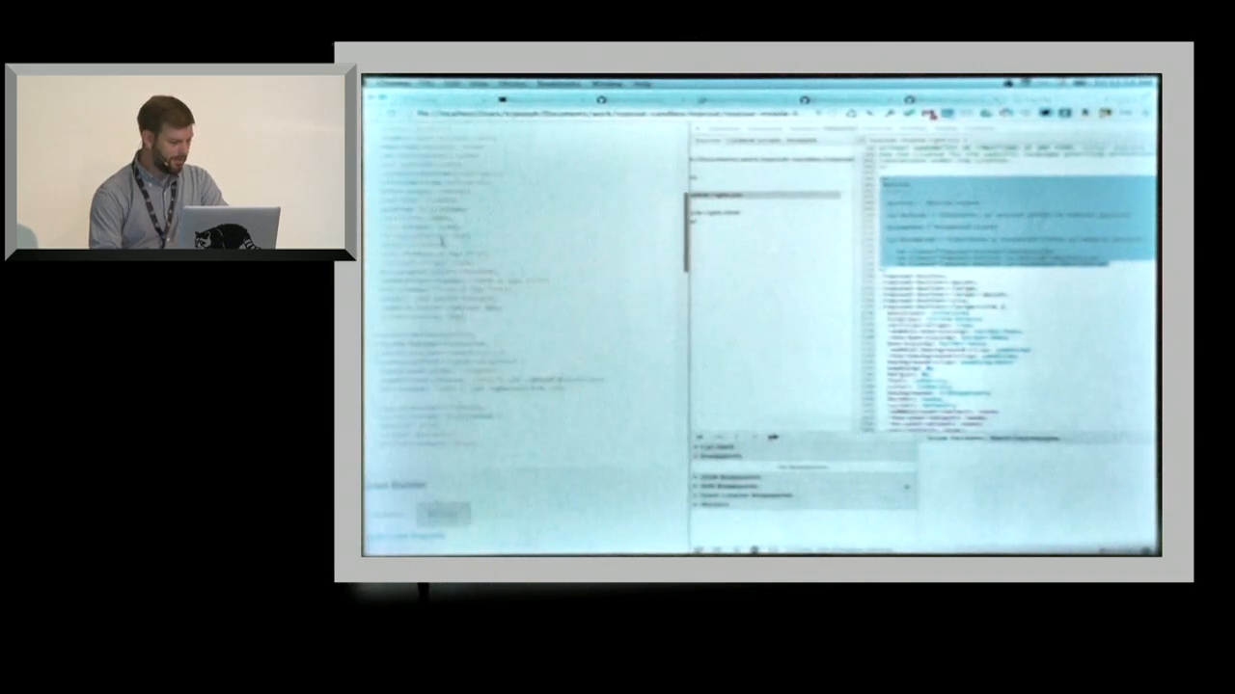
scroll(455, 326, down, 5)
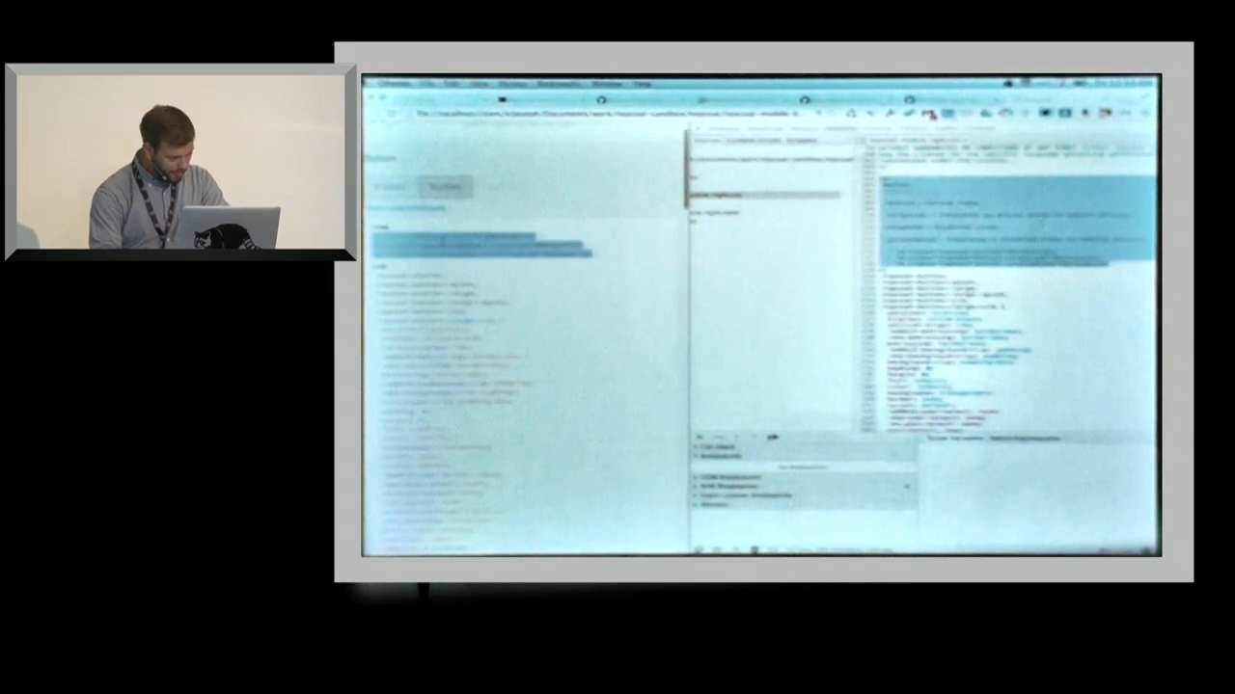
scroll(455, 241, up, 3)
click(393, 229)
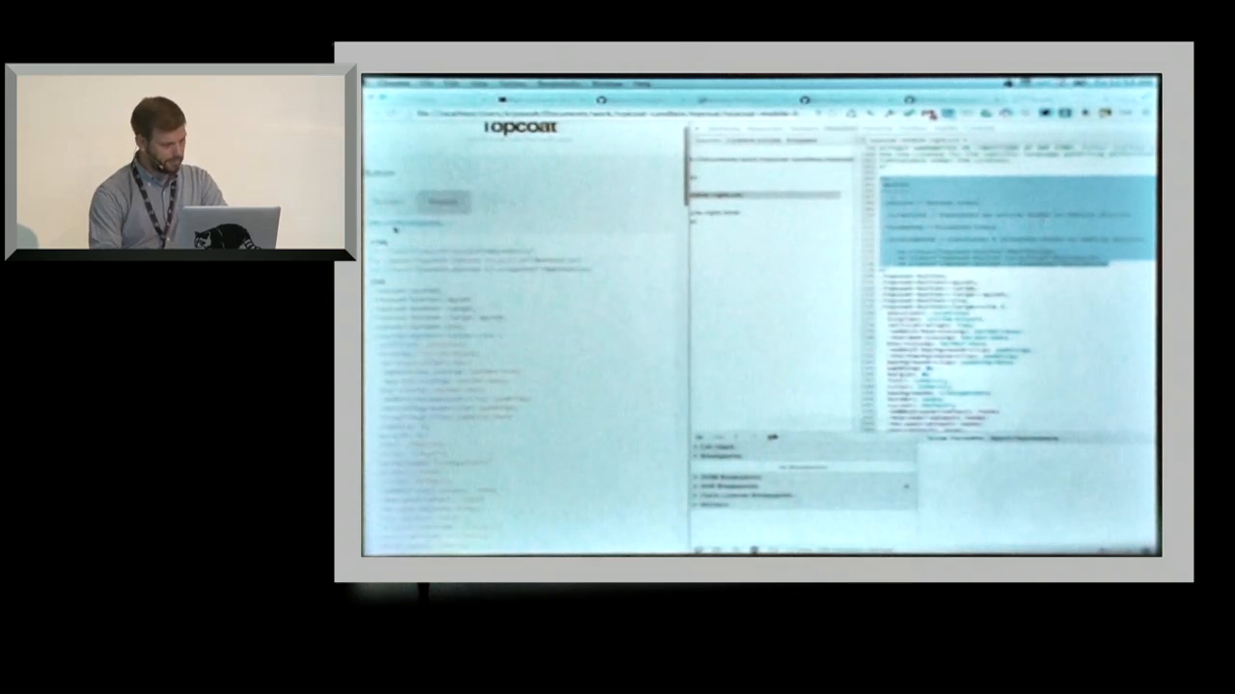
click(393, 228)
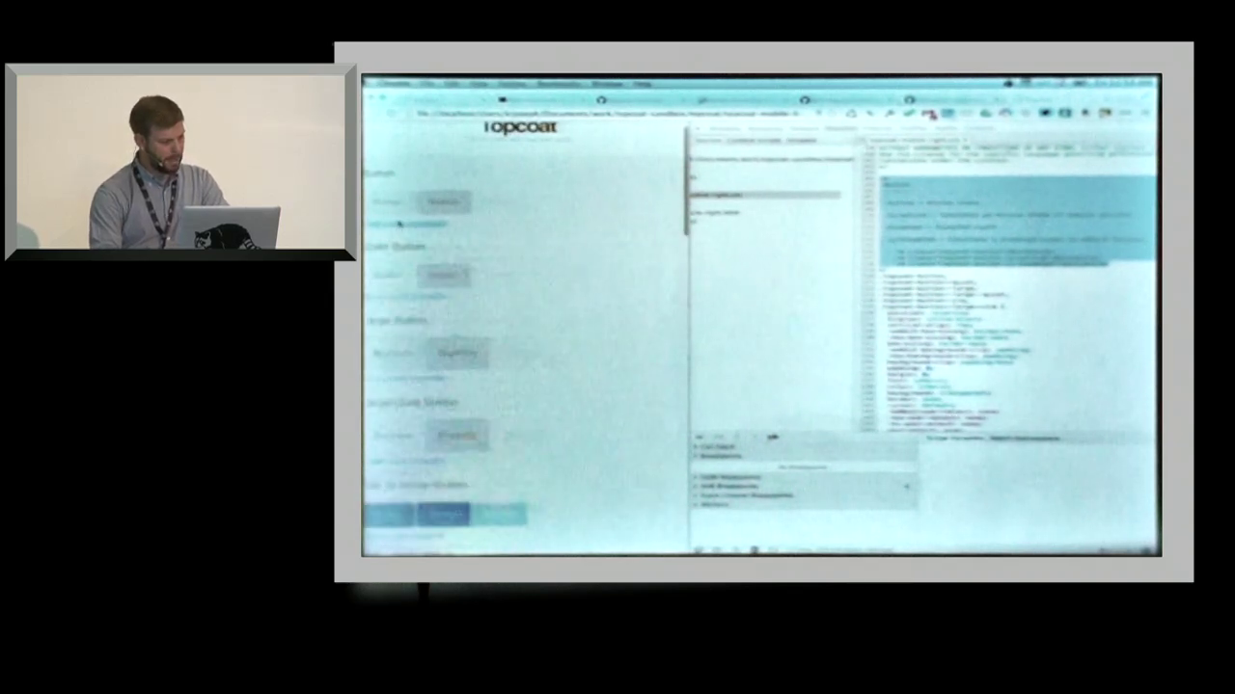
click(700, 135)
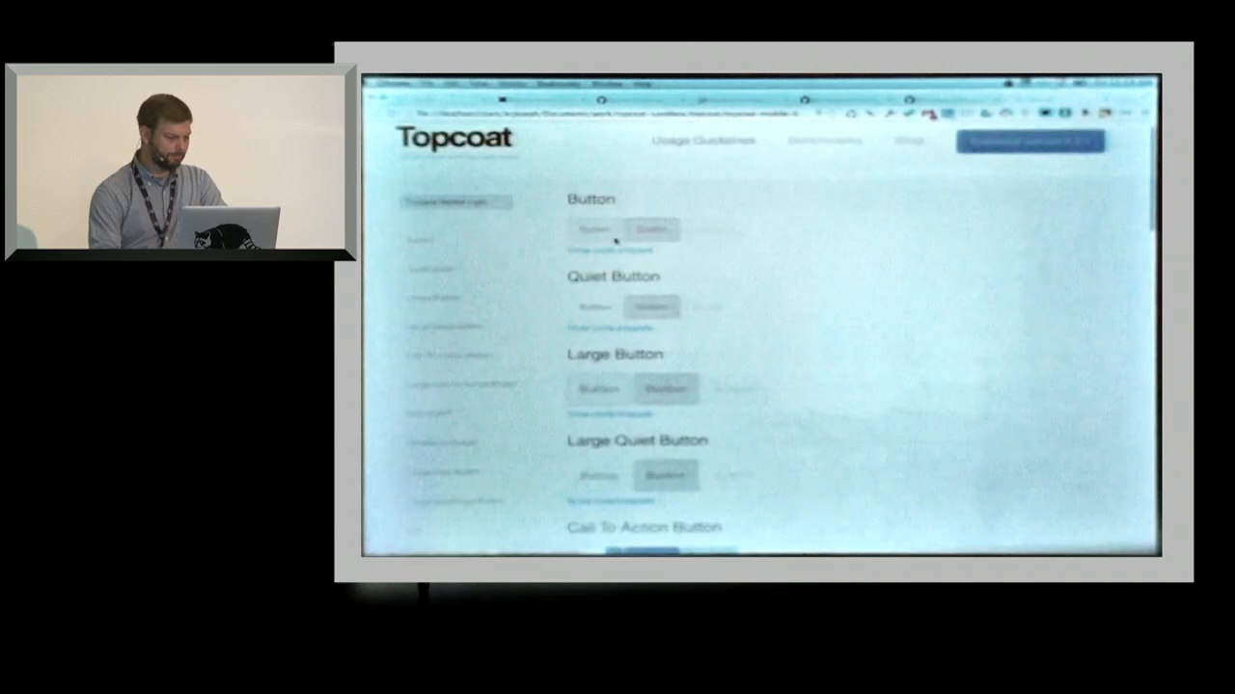
scroll(614, 241, down, 3)
scroll(614, 241, up, 3)
scroll(618, 242, down, 5)
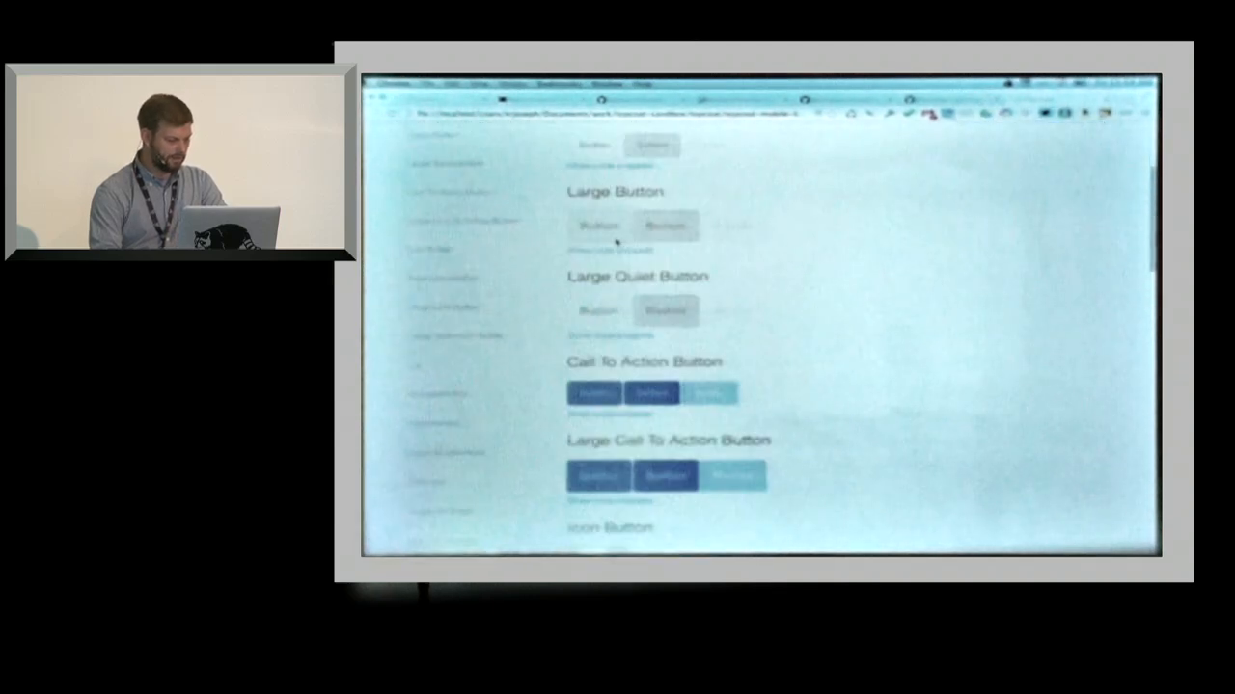
scroll(618, 337, down, 10)
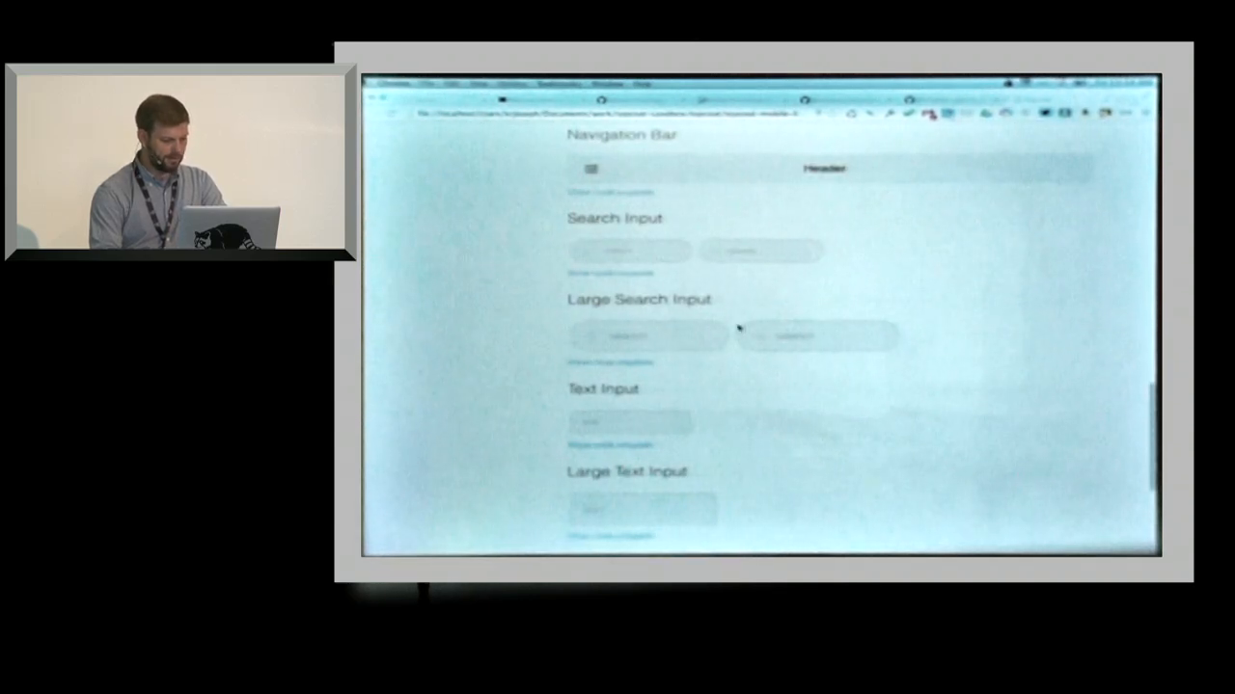
click(610, 191)
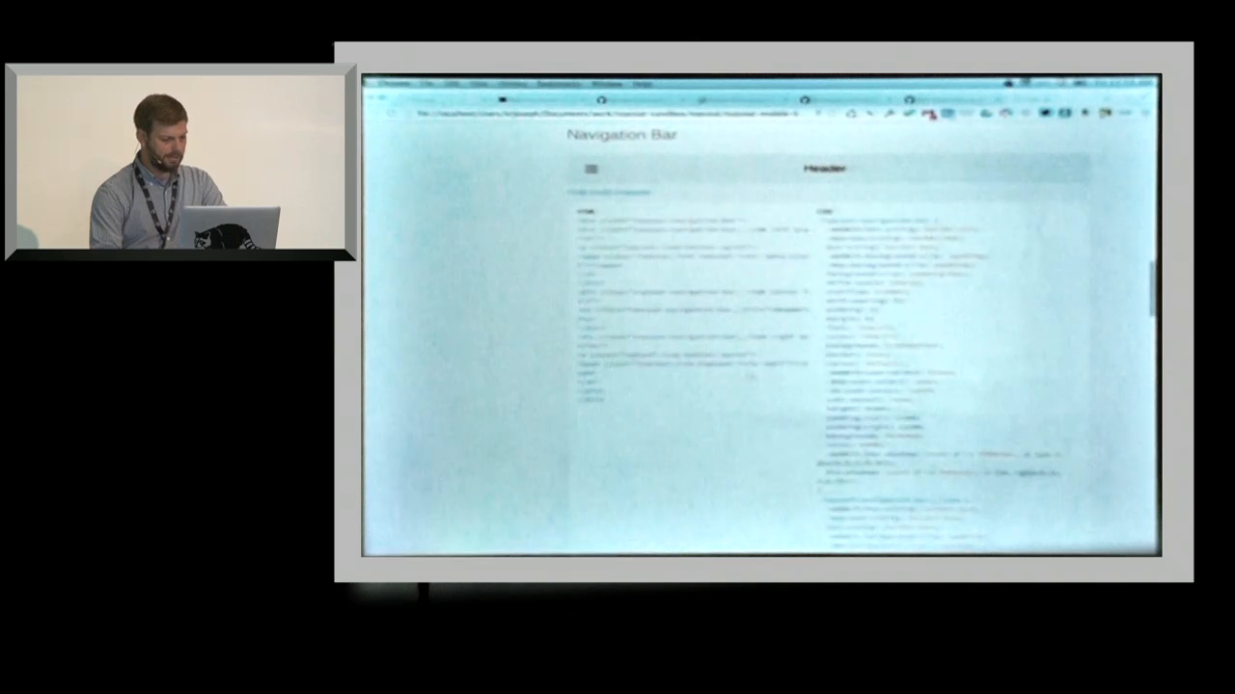
- Highlight the whole Navigation Bar HTML snippet to point it out, then clear the selection
drag(584, 214, 593, 371)
click(725, 224)
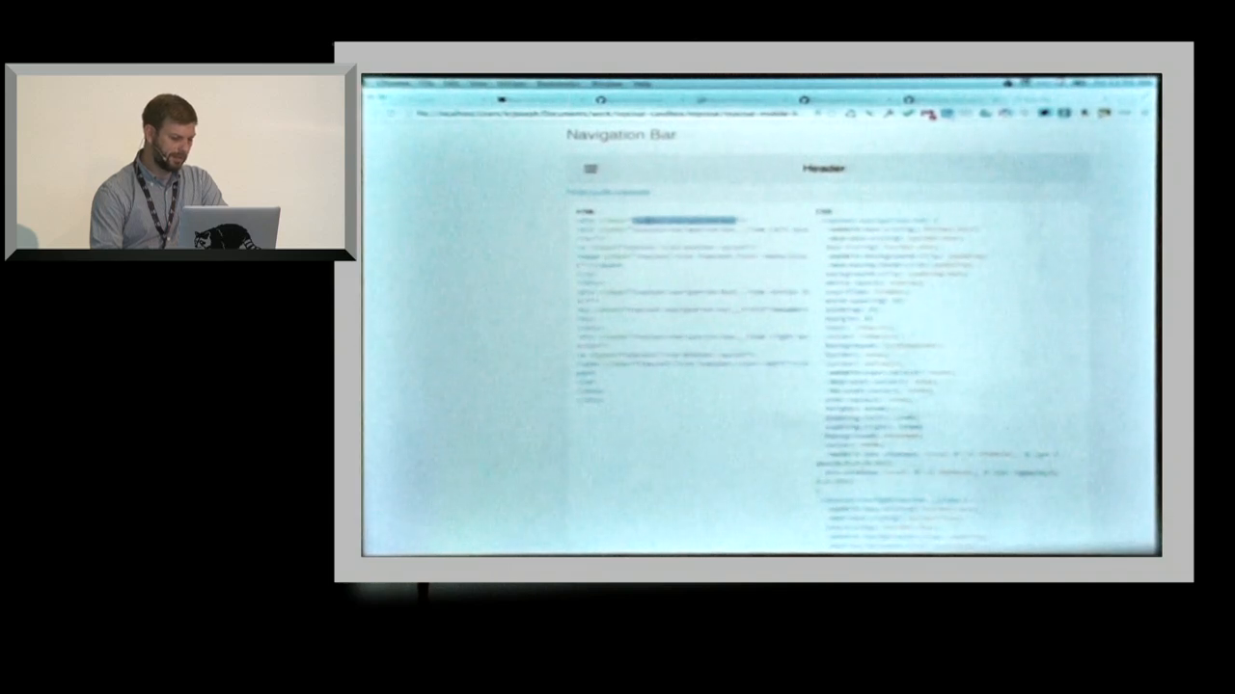
click(637, 221)
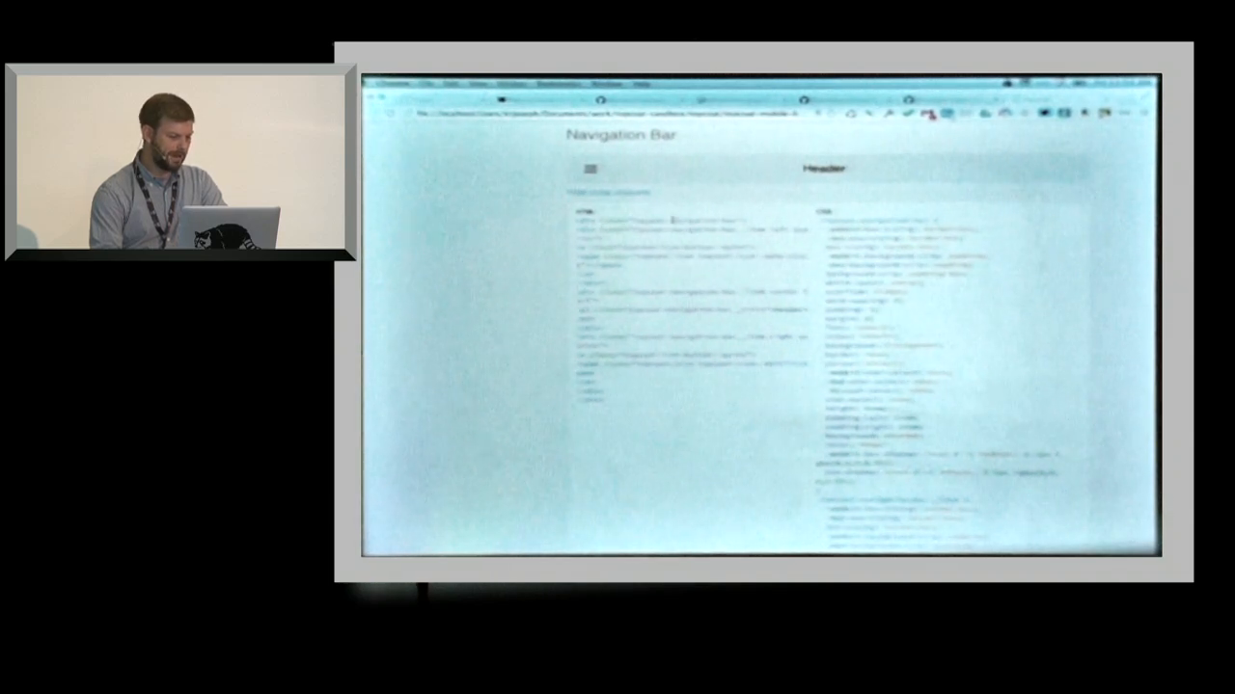
- Highlight individual lines and the top of the HTML code in turn while explaining them
drag(627, 230, 766, 229)
click(781, 250)
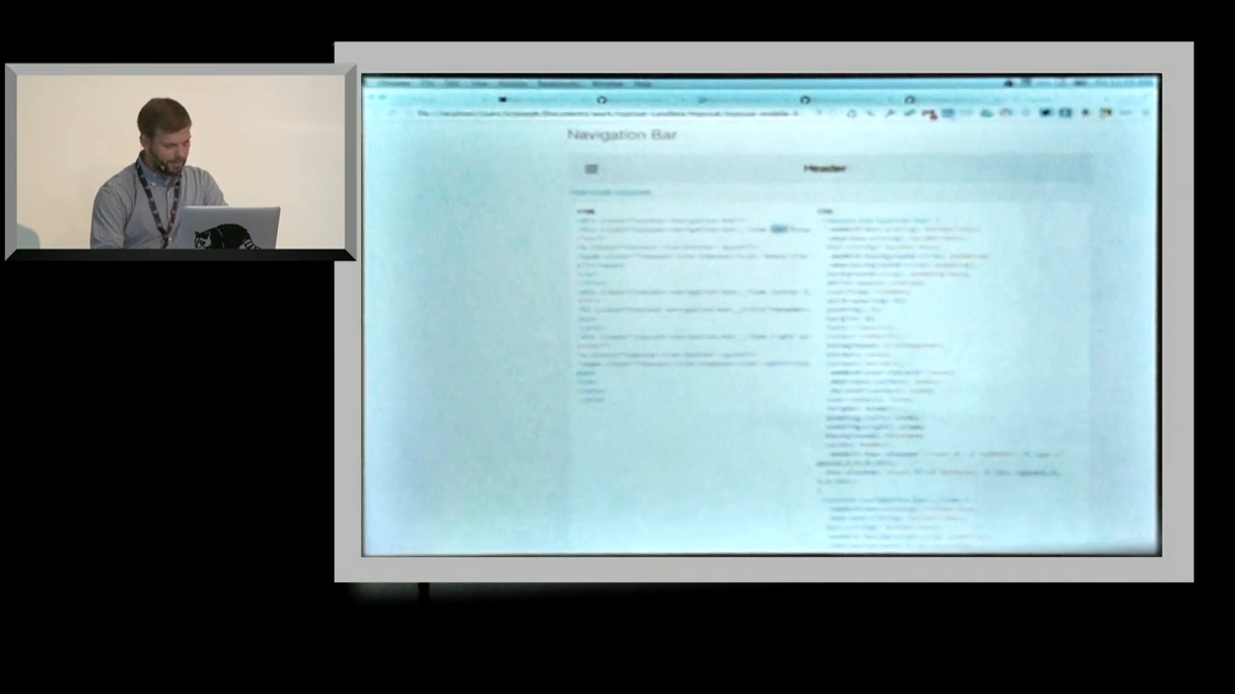
drag(593, 238, 771, 213)
click(630, 238)
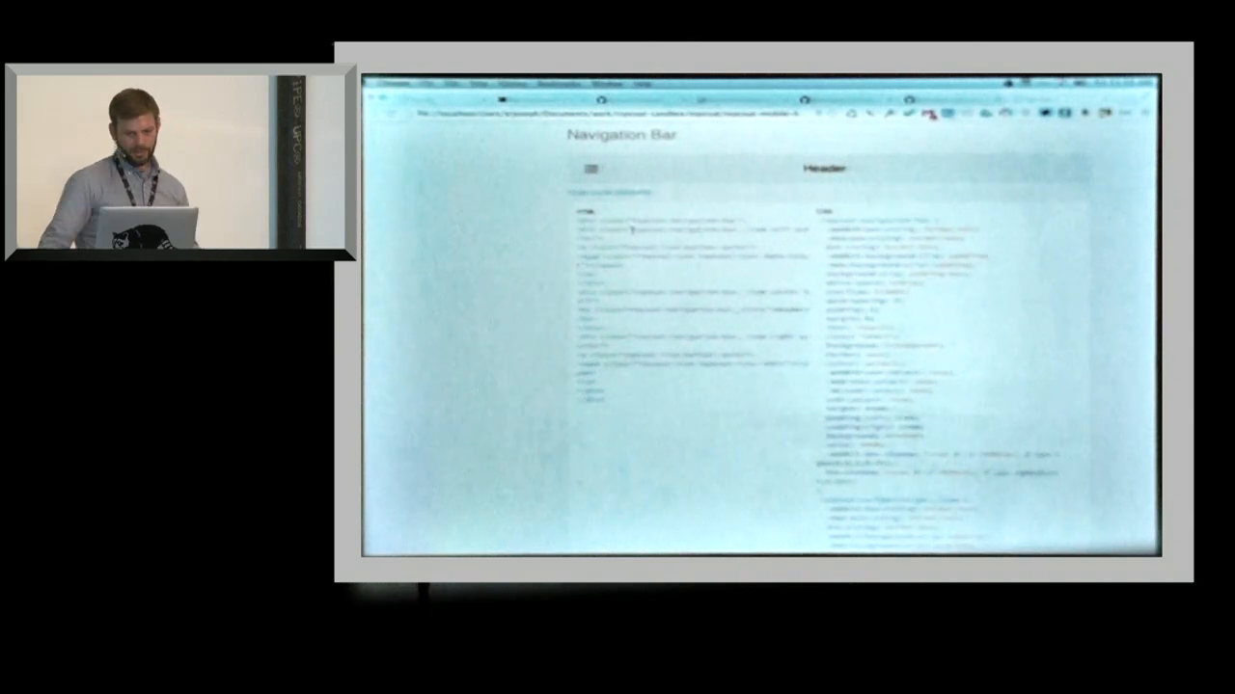
scroll(762, 318, down, 10)
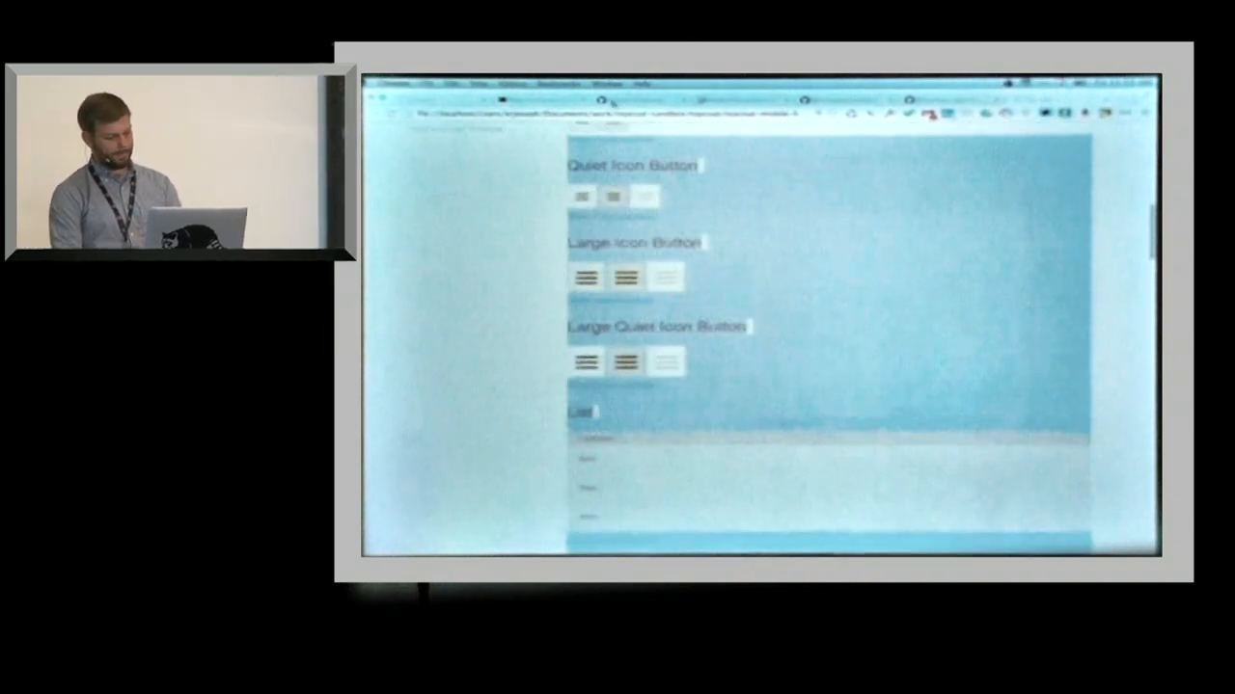
scroll(533, 253, up, 5)
scroll(521, 260, up, 5)
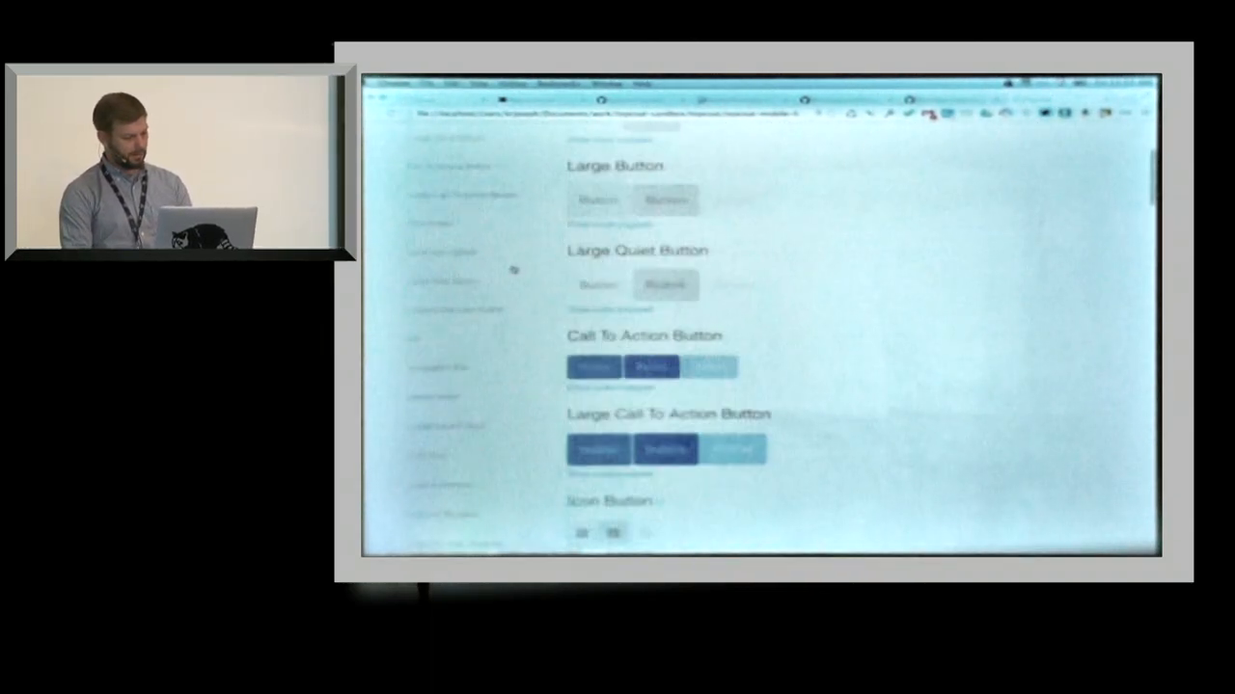
scroll(514, 270, up, 5)
- Choose a dark Topcoat theme from the sidebar theme dropdown
click(453, 216)
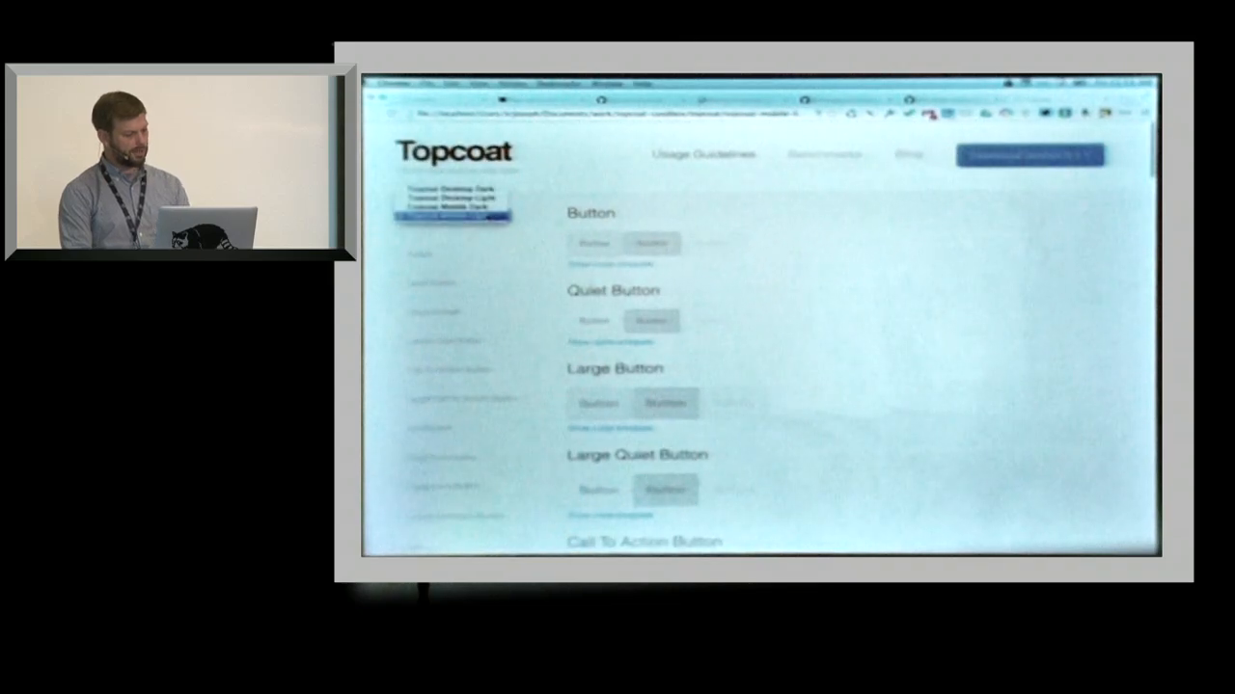
click(453, 213)
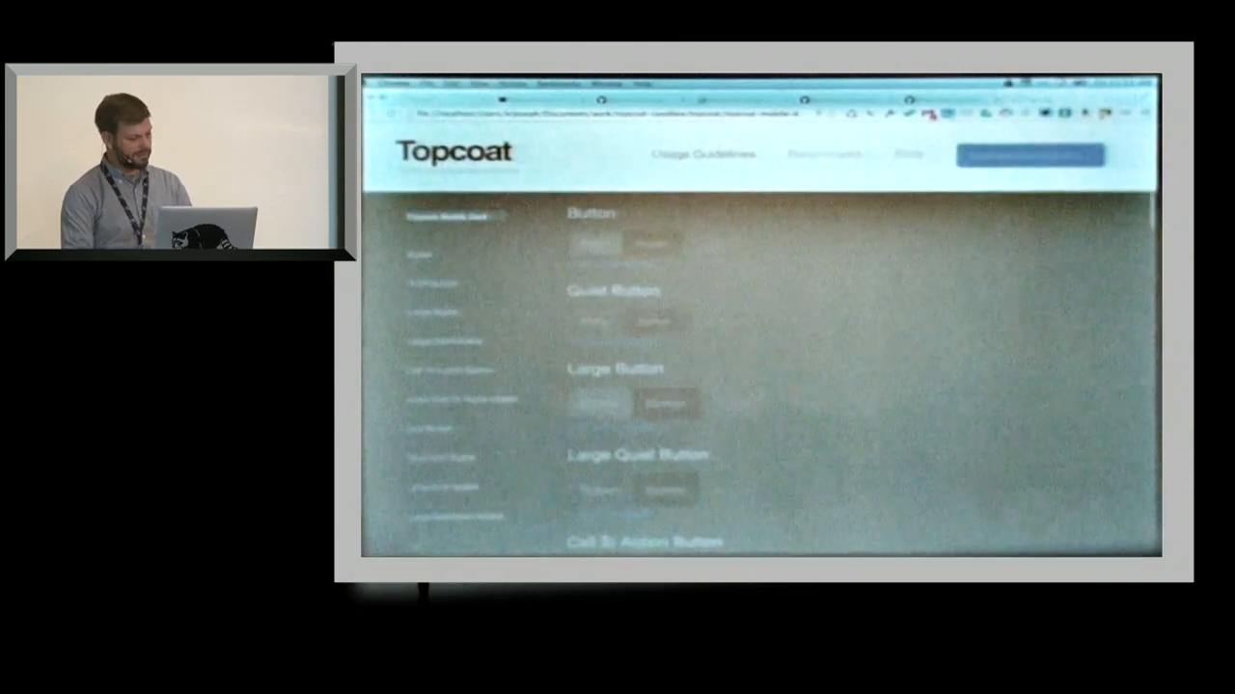
scroll(762, 319, down, 10)
scroll(762, 318, up, 5)
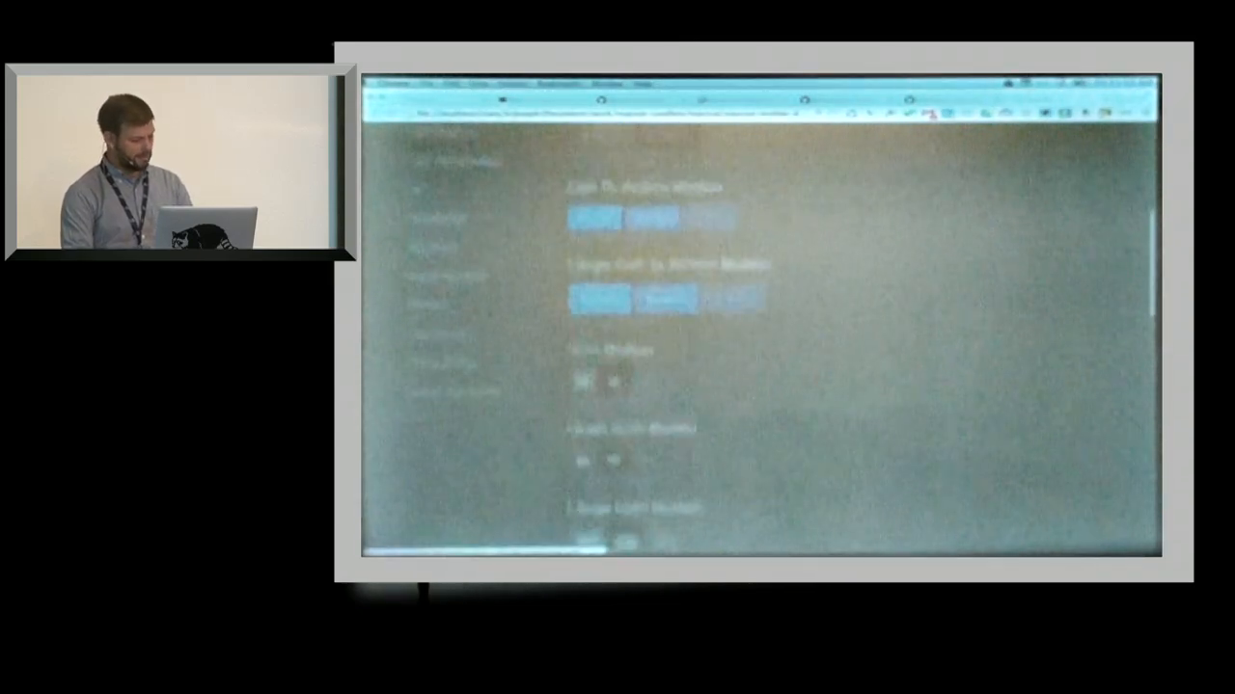
scroll(762, 318, up, 5)
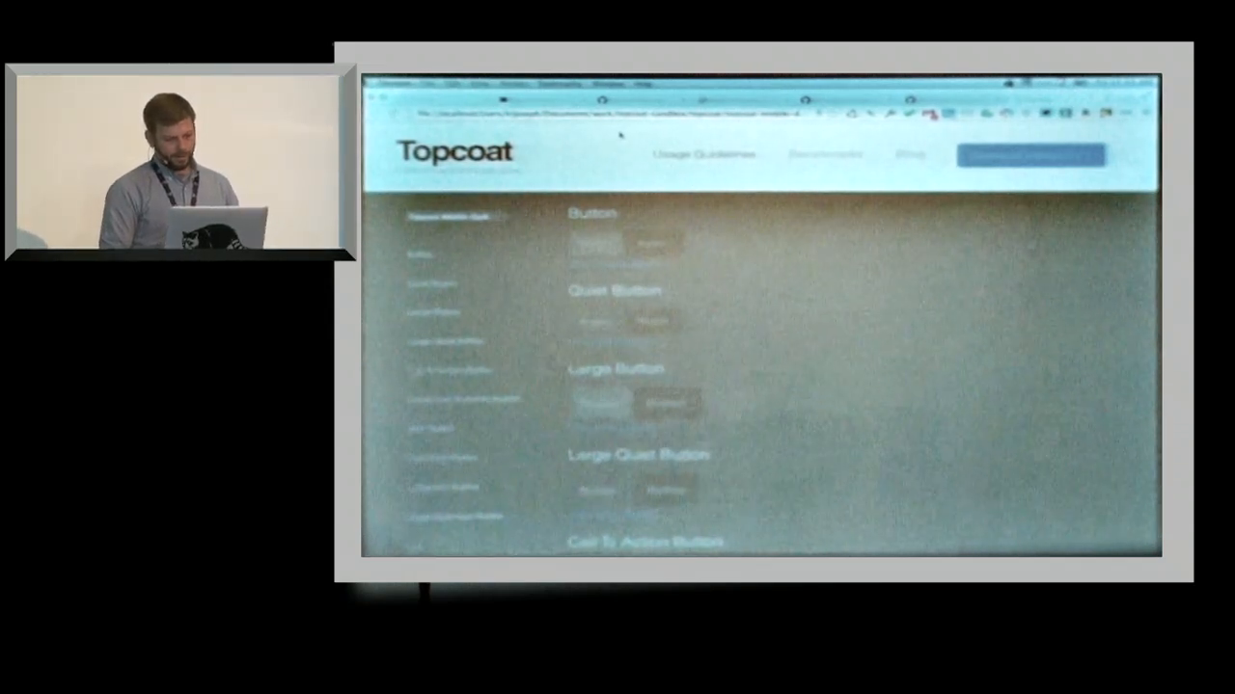
- Browse the Topcoat theme repository on GitHub into src/variables-light.styl, then return to the slides
key(ctrl+Tab)
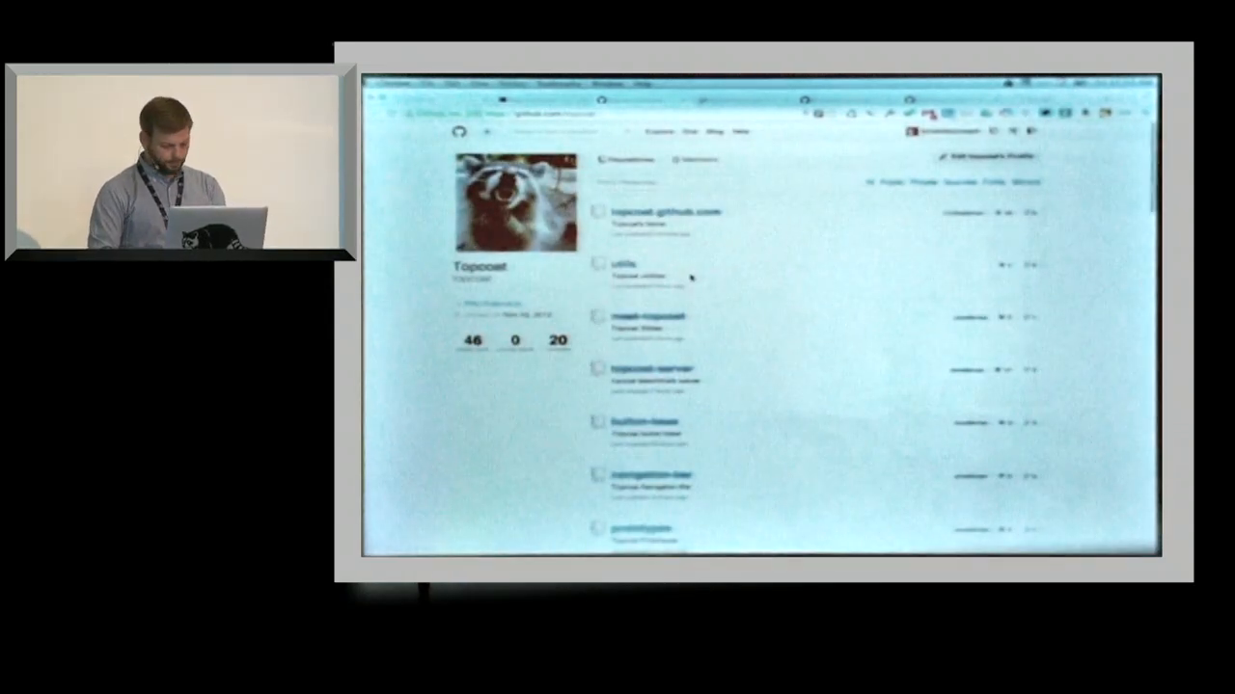
scroll(691, 278, down, 4)
scroll(691, 278, down, 4)
scroll(690, 278, down, 3)
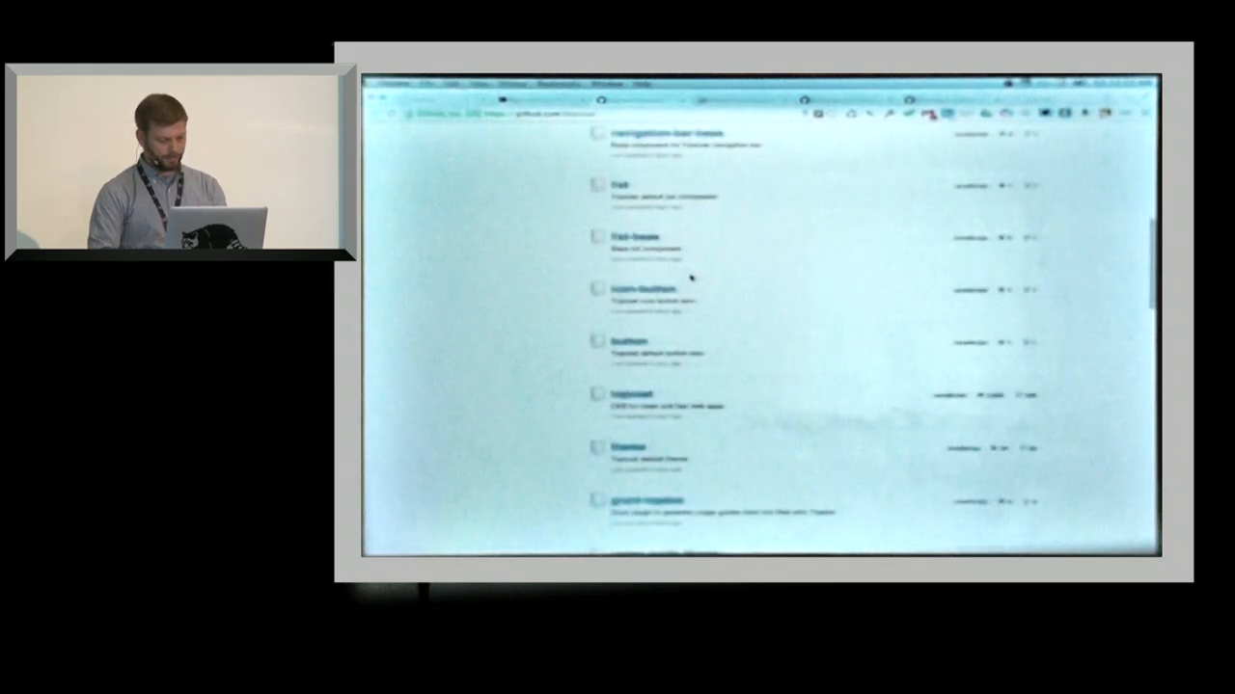
drag(607, 436, 623, 459)
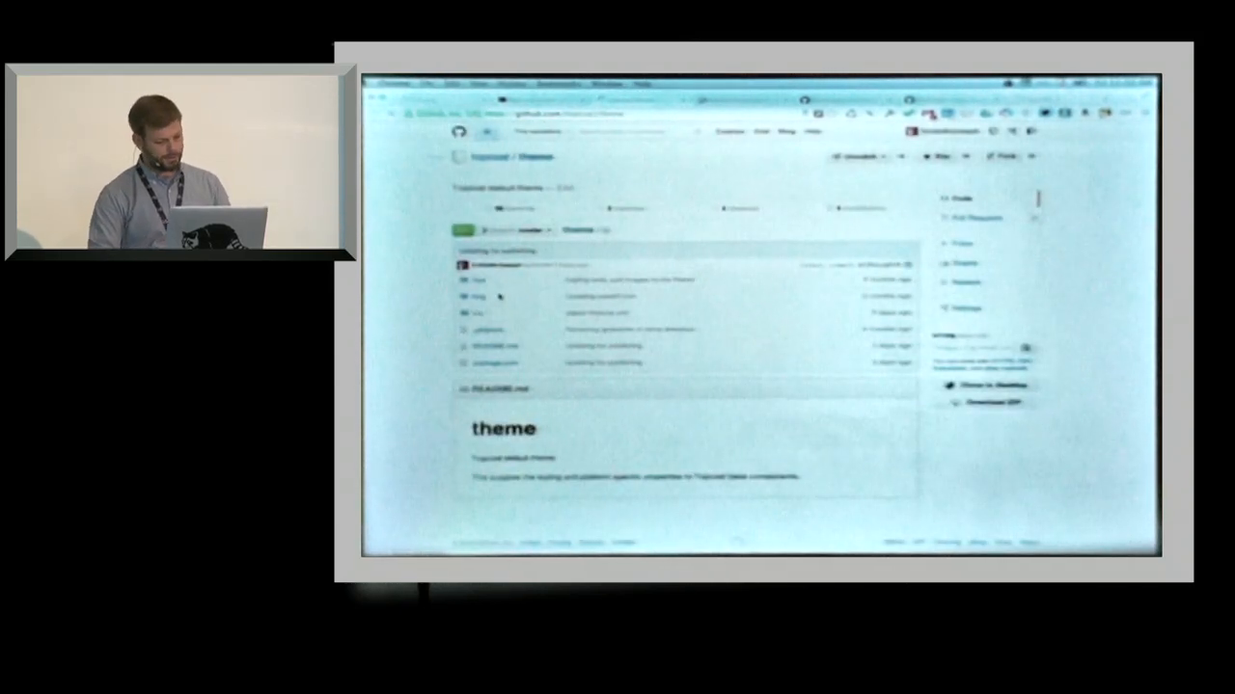
click(480, 314)
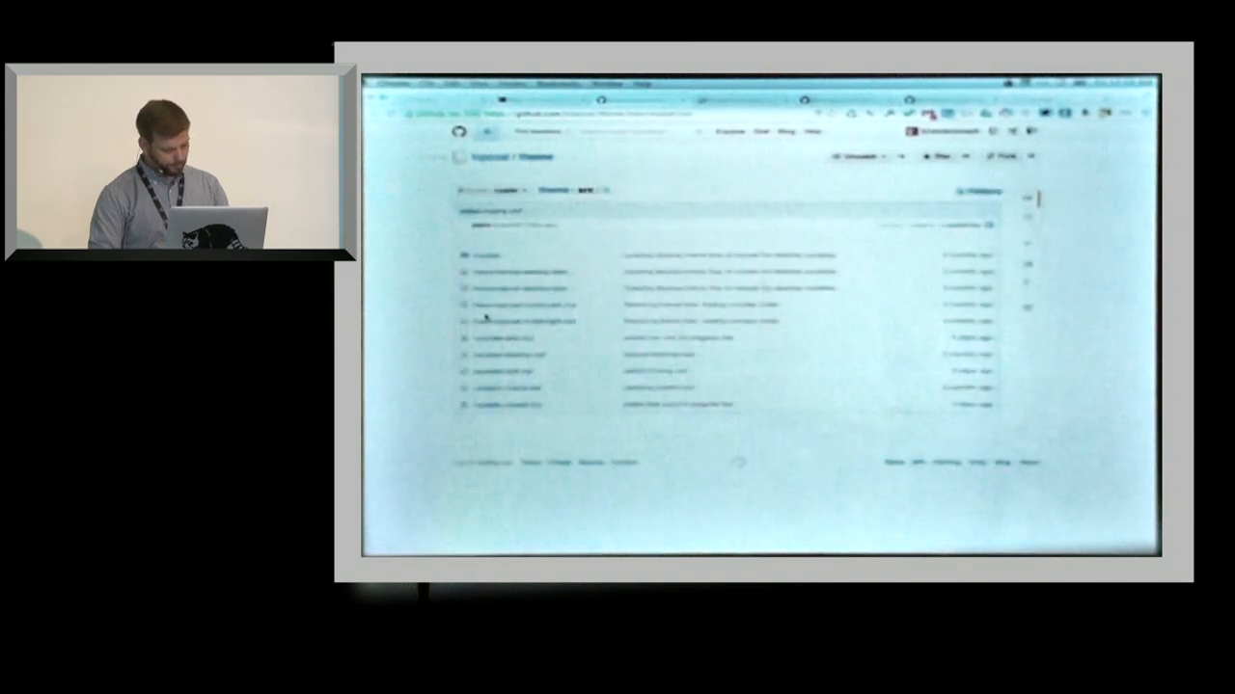
click(482, 372)
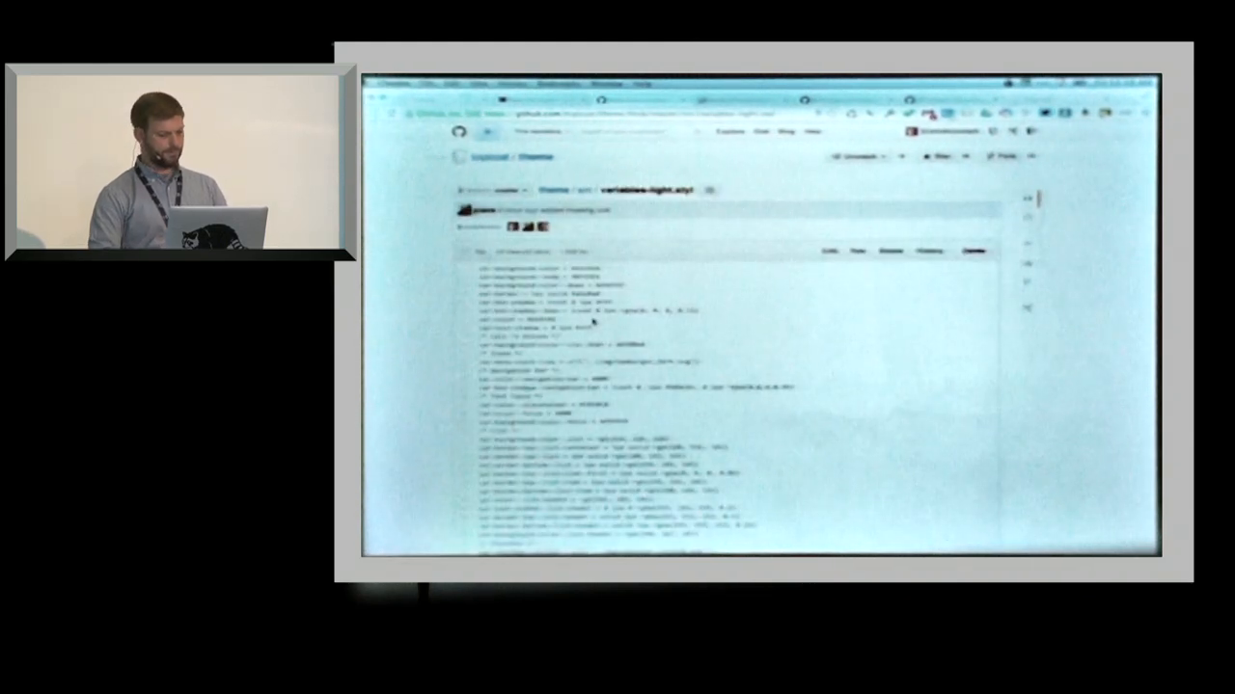
scroll(593, 322, down, 5)
scroll(593, 322, down, 3)
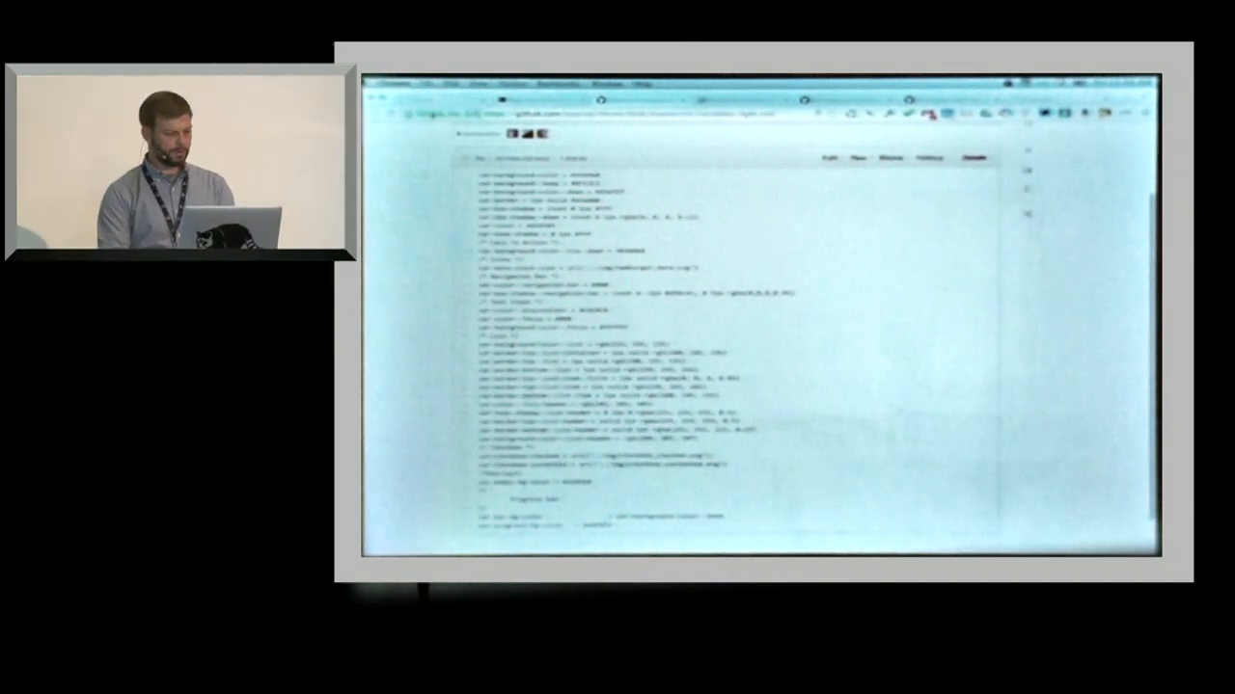
key(ctrl+Tab)
key(ctrl+Tab)
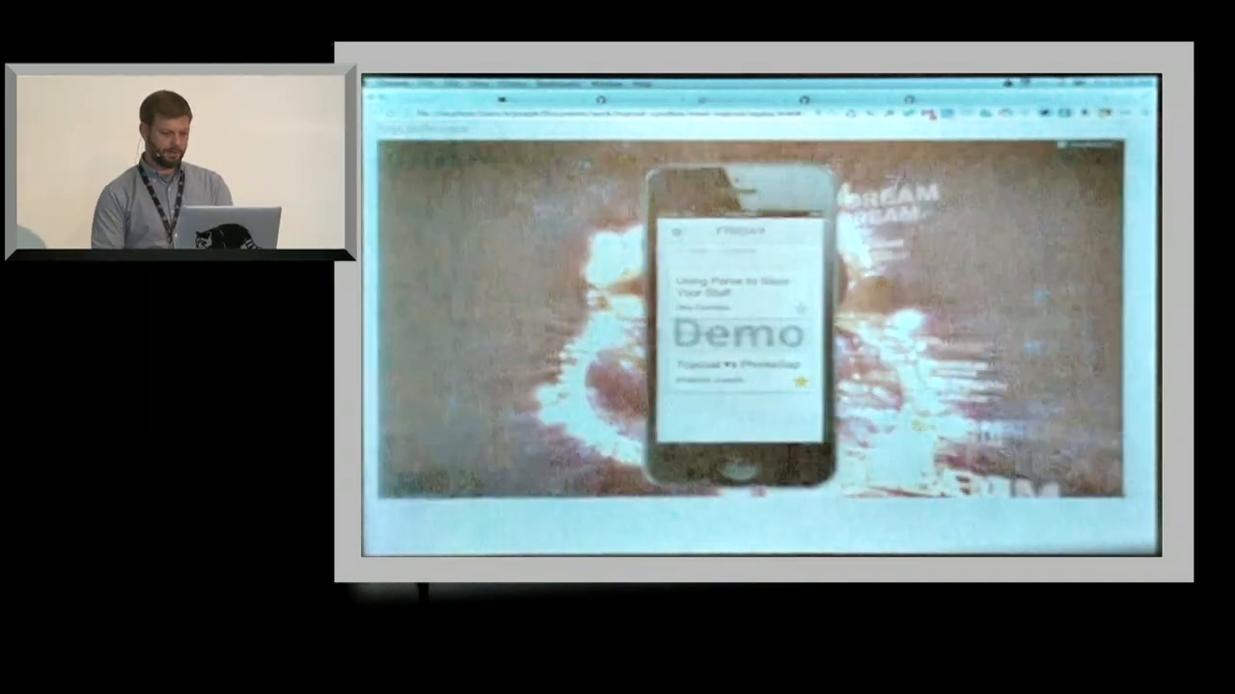
- Advance the presentation from the Demo slide to the Contribute slide
key(Right)
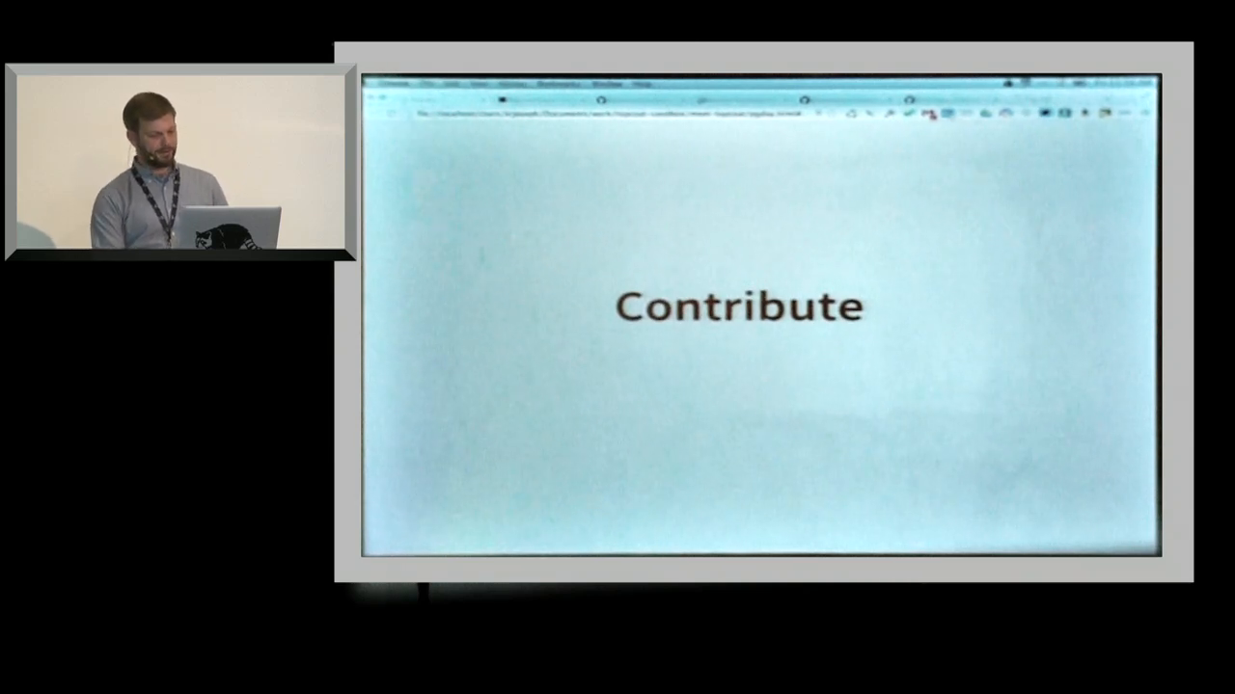
- Reveal 'open source not fauxpen source' under Contribute, then advance to the topcoat.io slide
key(Right)
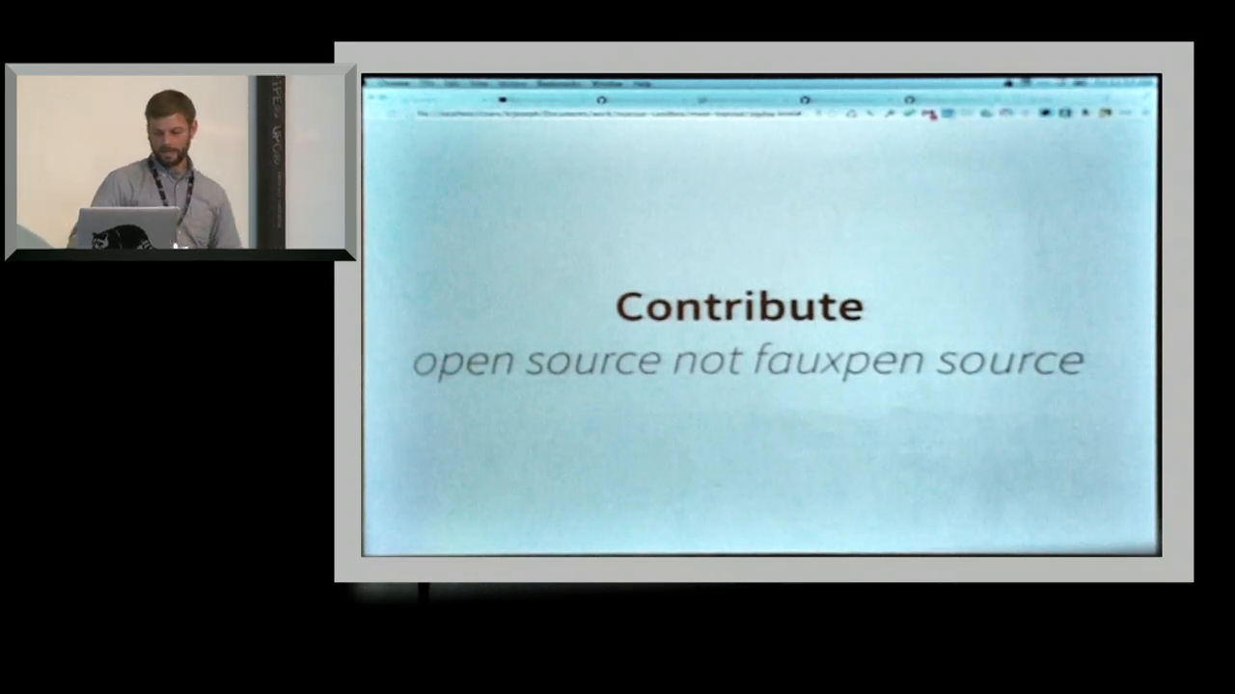
key(Right)
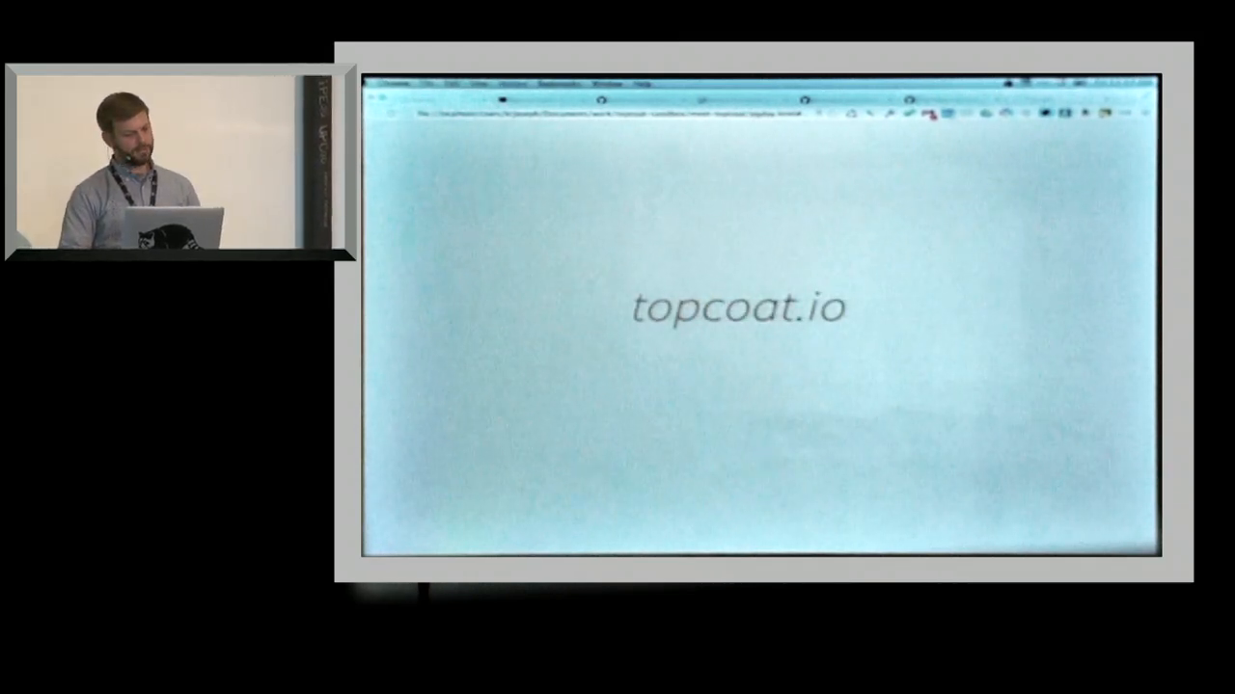